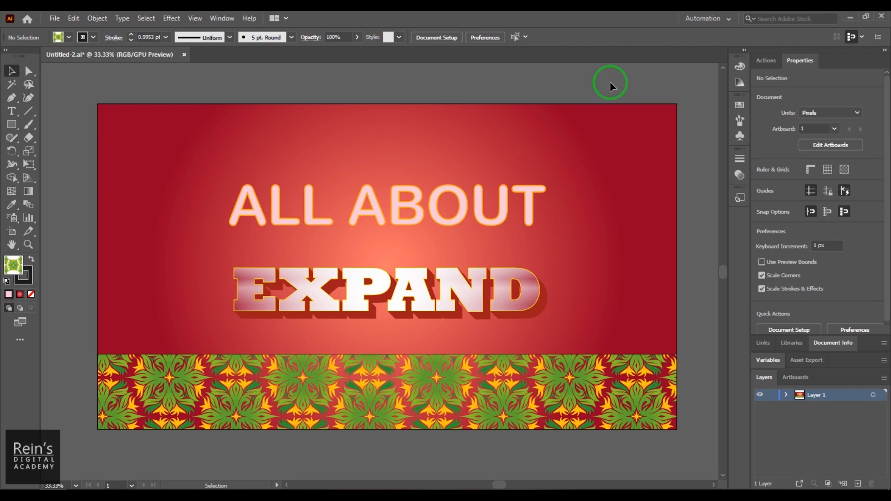
- Examine the fills, strokes and effects applied to the EXPAND text in its Appearance attributes
{"action": "left_click", "coordinate": [356, 291]}
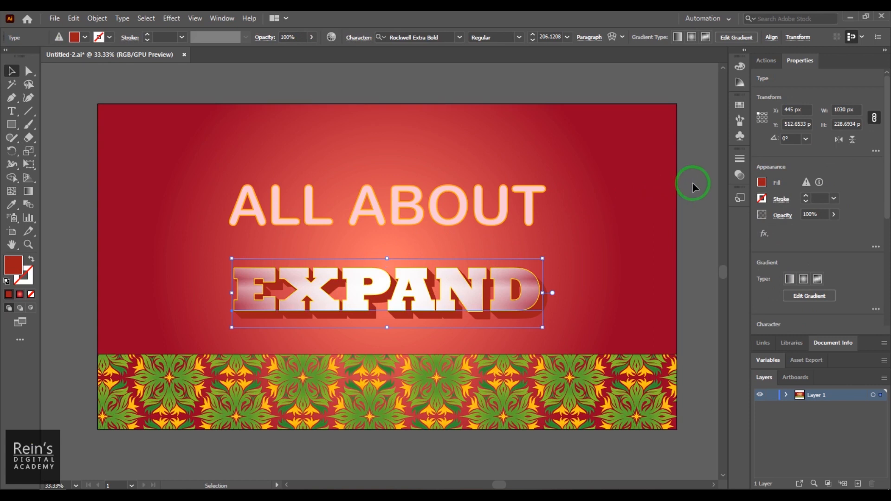
{"action": "left_click", "coordinate": [551, 282]}
{"action": "left_click", "coordinate": [439, 297]}
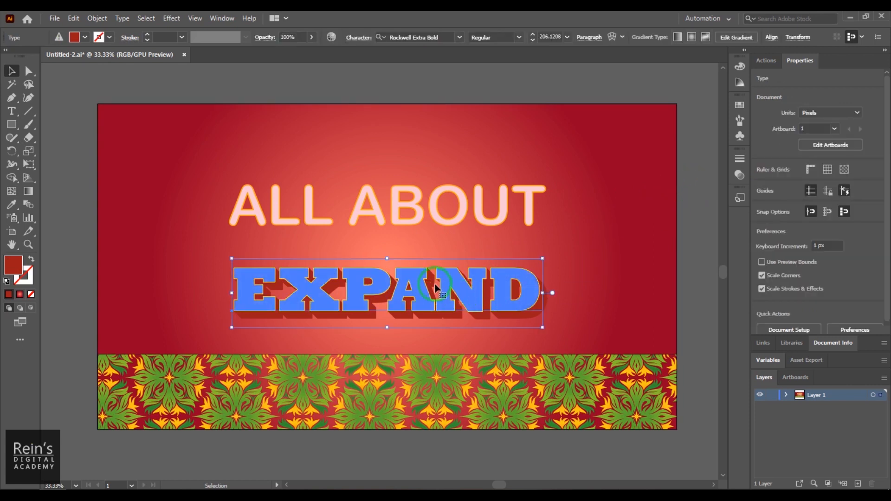
{"action": "left_click", "coordinate": [219, 19]}
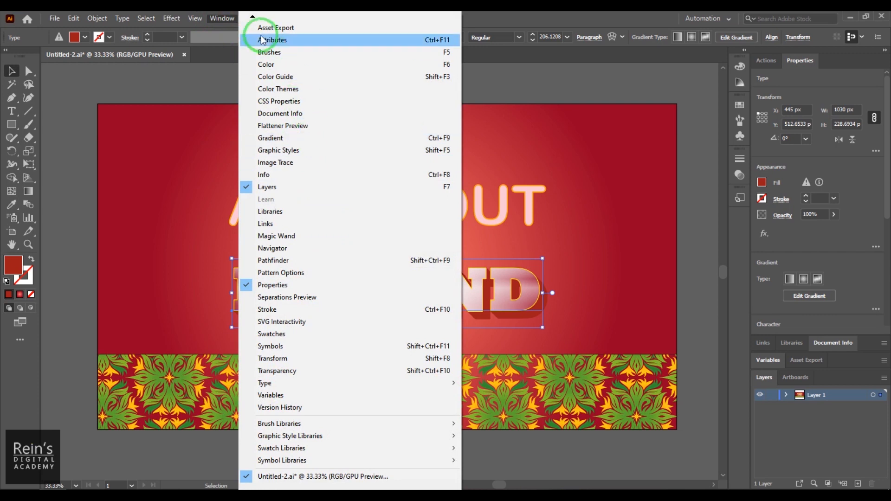
{"action": "mouse_move", "coordinate": [251, 19]}
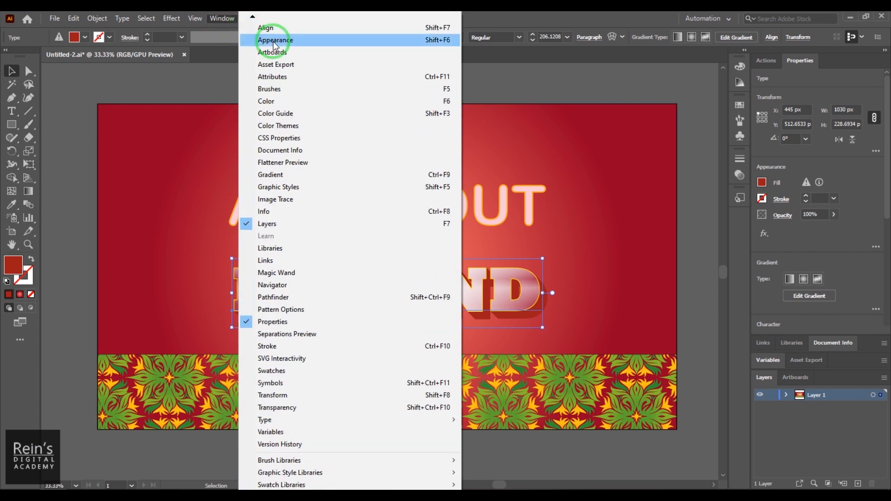
{"action": "left_click", "coordinate": [271, 39]}
{"action": "left_click_drag", "start_coordinate": [393, 62], "coordinate": [617, 66]}
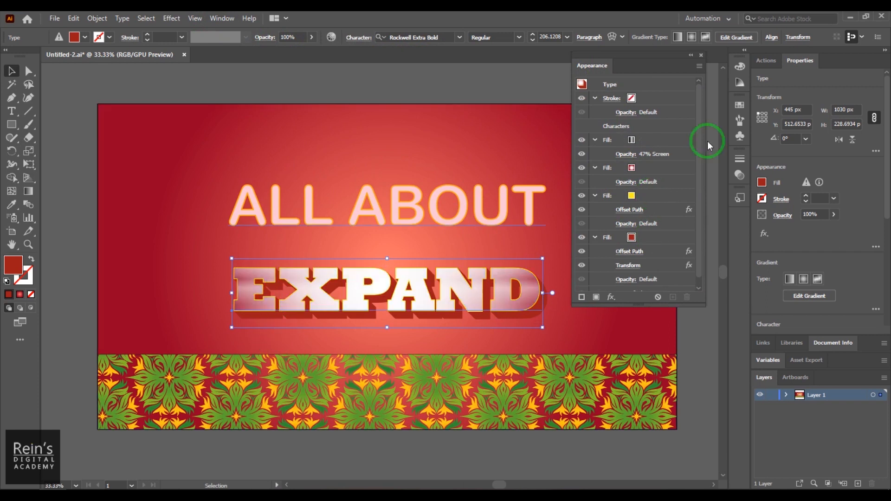
{"action": "left_click", "coordinate": [701, 55]}
- Examine the pattern rectangle and the gradient settings of the red background rectangle, and clear the selection
{"action": "left_click", "coordinate": [537, 453]}
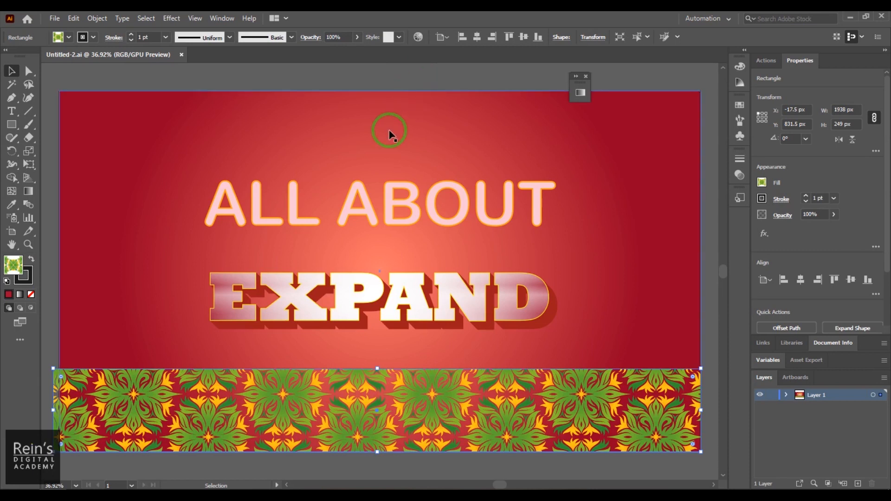
{"action": "left_click", "coordinate": [172, 127]}
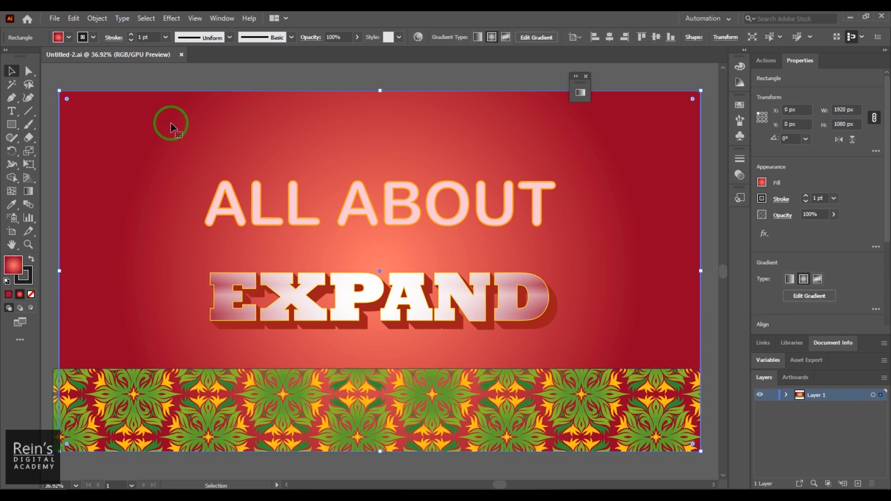
{"action": "left_click", "coordinate": [225, 20]}
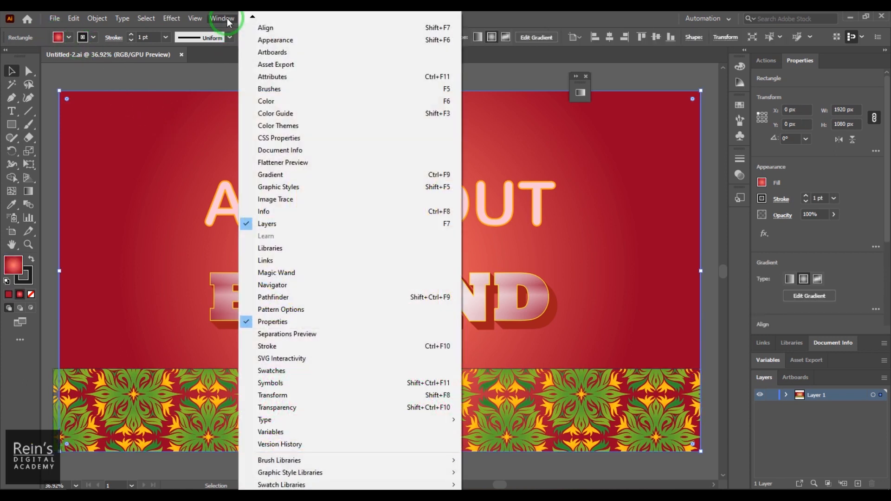
{"action": "left_click", "coordinate": [298, 174]}
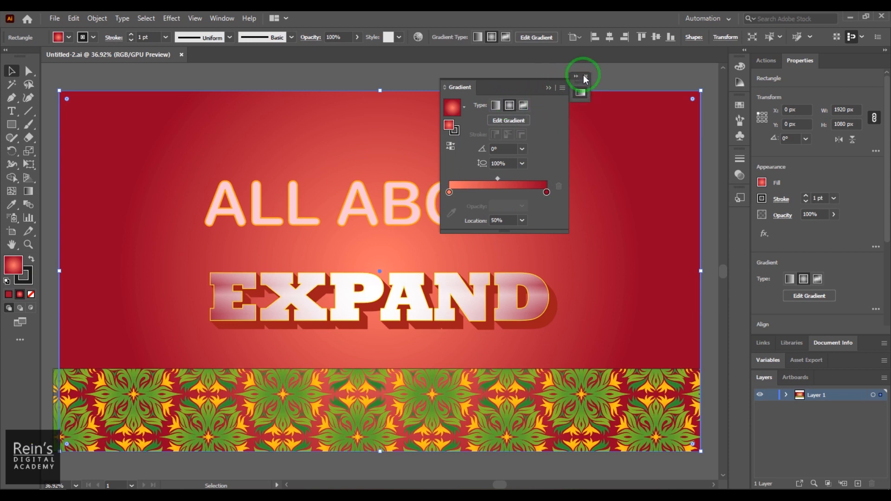
{"action": "left_click", "coordinate": [551, 88]}
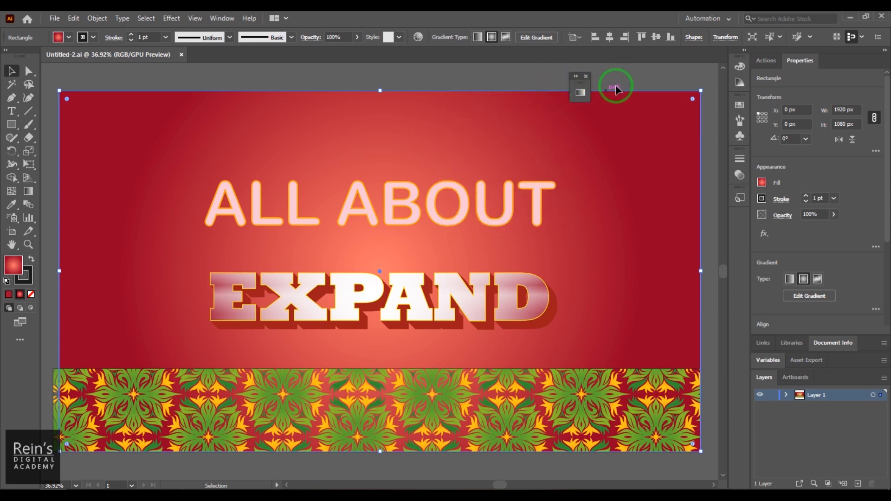
{"action": "left_click", "coordinate": [587, 76]}
{"action": "left_click", "coordinate": [594, 75]}
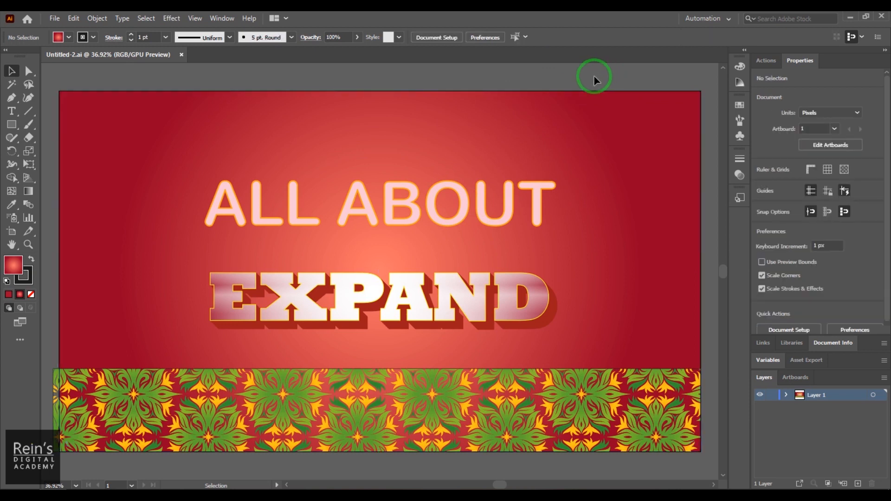
- Compare the artwork in Outline and GPU Preview modes, finishing in GPU Preview
{"action": "key", "text": "ctrl+y"}
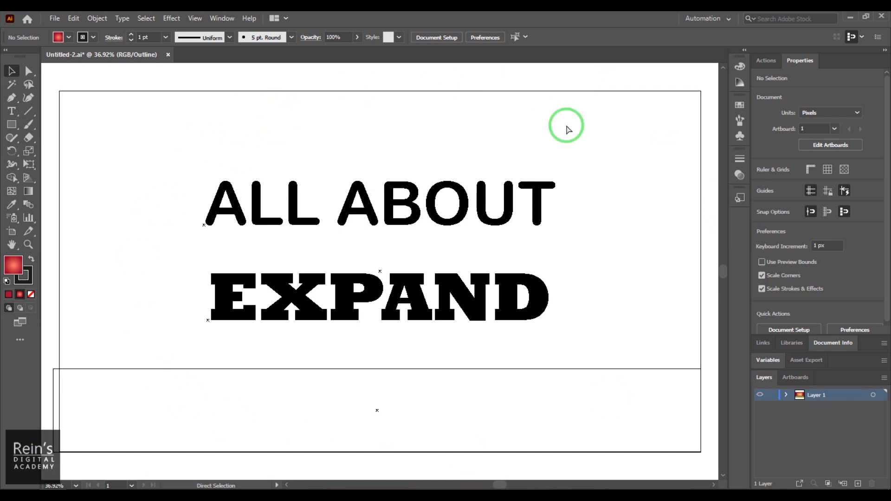
{"action": "key", "text": "ctrl+y"}
{"action": "key", "text": "ctrl+y"}
{"action": "key", "text": "ctrl+y"}
{"action": "key", "text": "ctrl+y"}
{"action": "key", "text": "ctrl+y"}
{"action": "key", "text": "ctrl+y"}
{"action": "key", "text": "ctrl+y"}
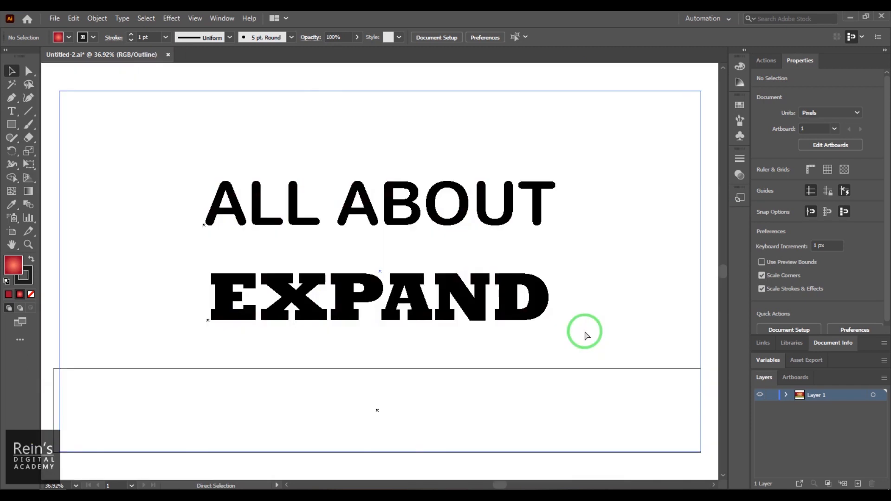
{"action": "key", "text": "ctrl+y"}
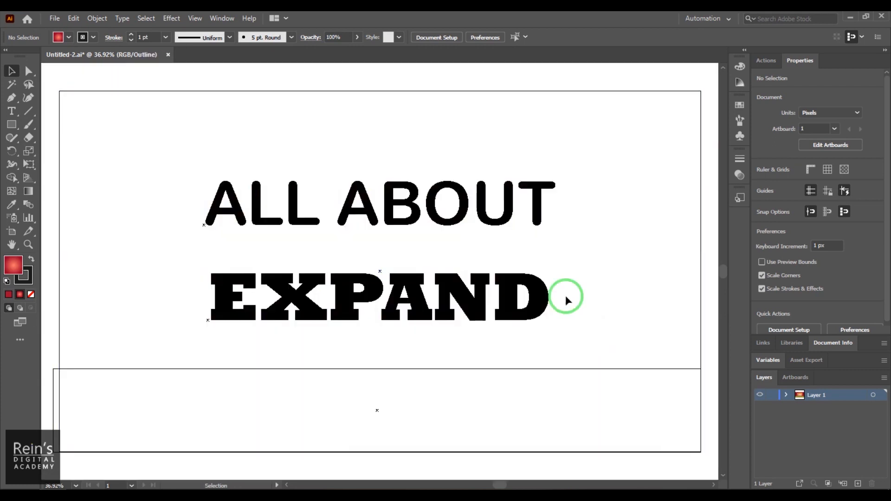
{"action": "left_click", "coordinate": [195, 18]}
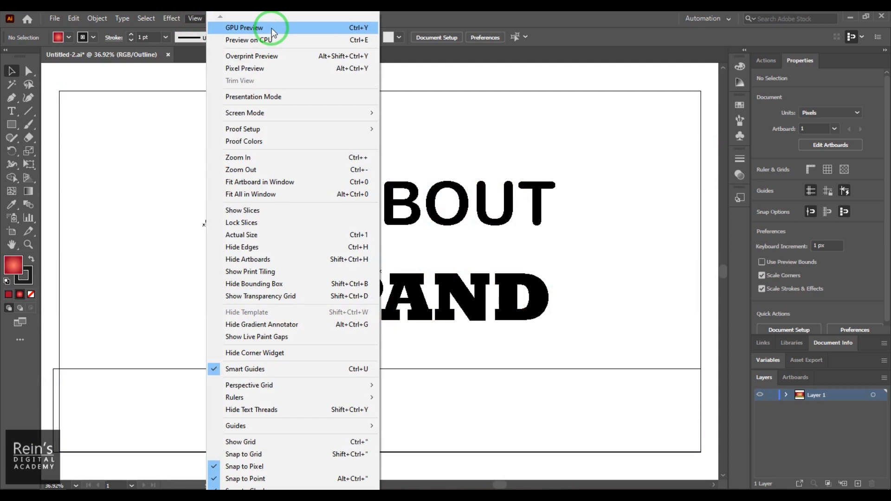
{"action": "left_click", "coordinate": [272, 28]}
{"action": "left_click", "coordinate": [195, 18]}
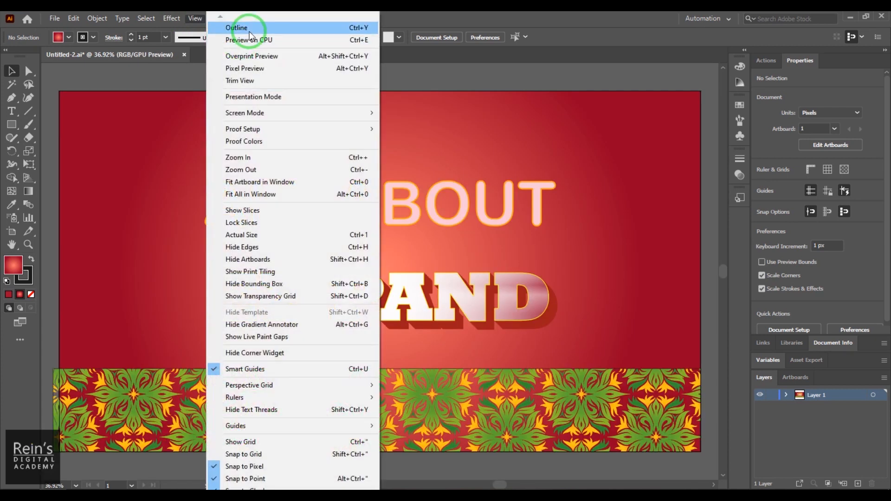
{"action": "left_click", "coordinate": [251, 29]}
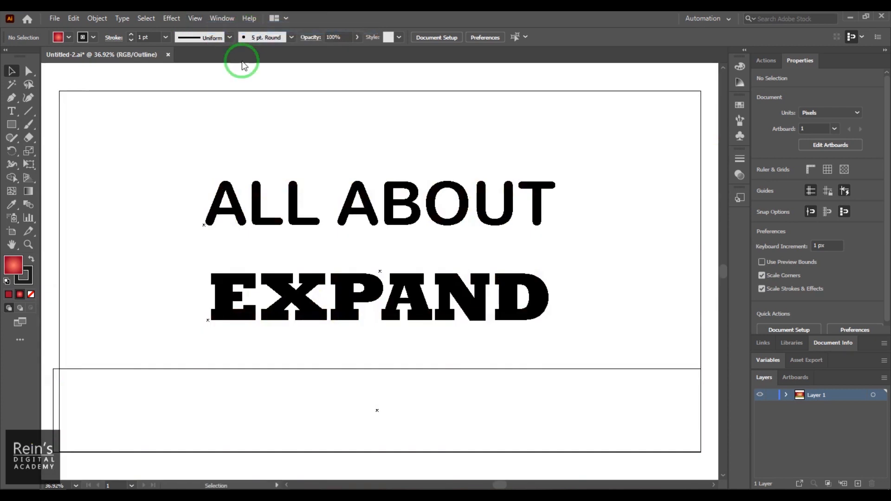
{"action": "key", "text": "ctrl+y"}
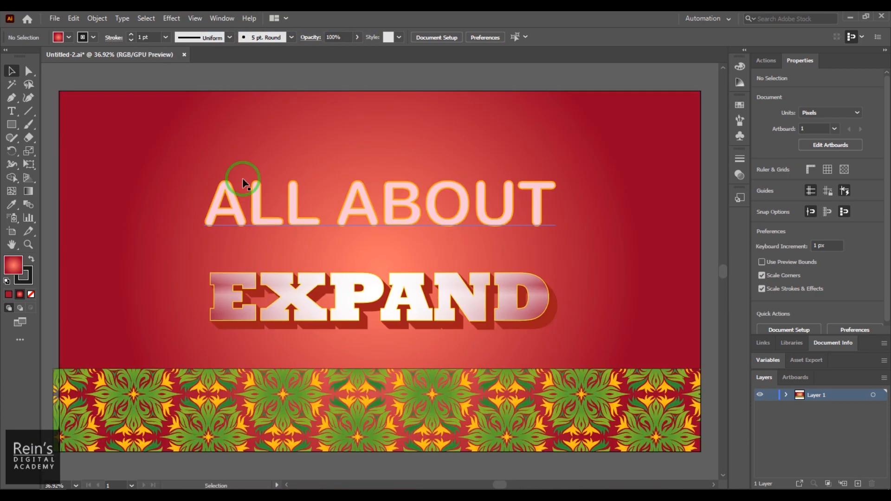
- Expand the fill and stroke of the red background rectangle, converting its gradient to a gradient mesh
{"action": "left_click", "coordinate": [144, 168]}
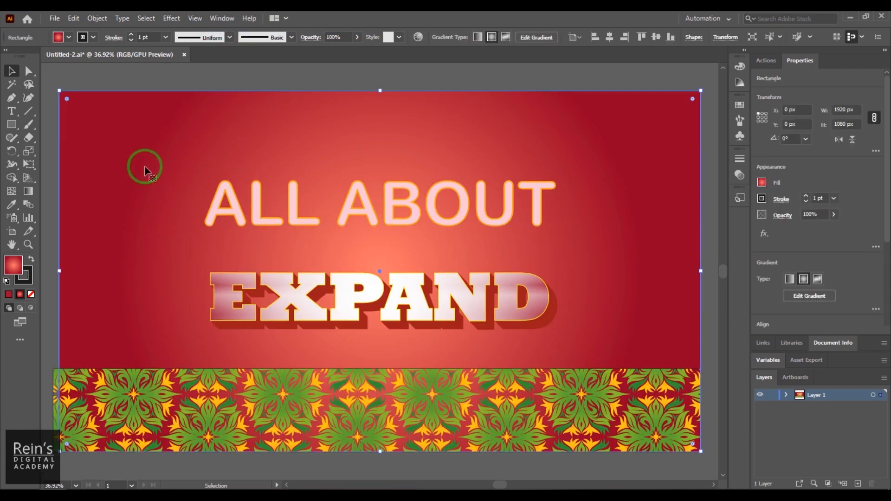
{"action": "left_click", "coordinate": [97, 18]}
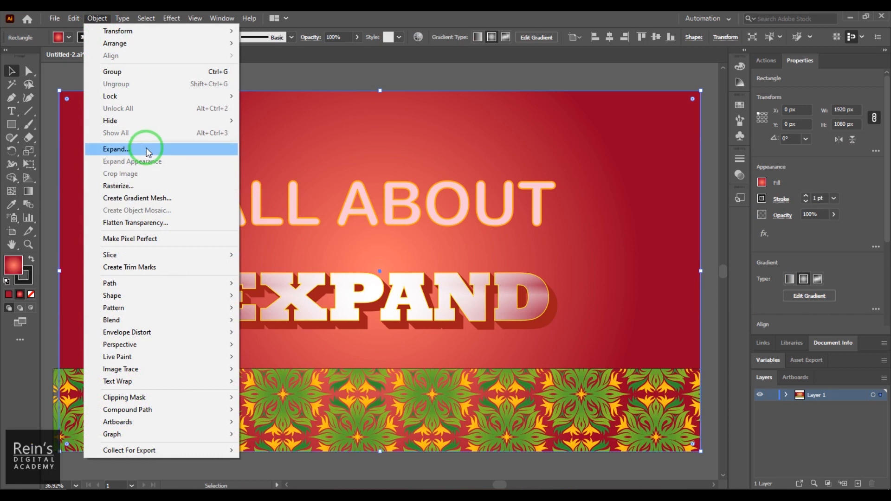
{"action": "left_click", "coordinate": [146, 148]}
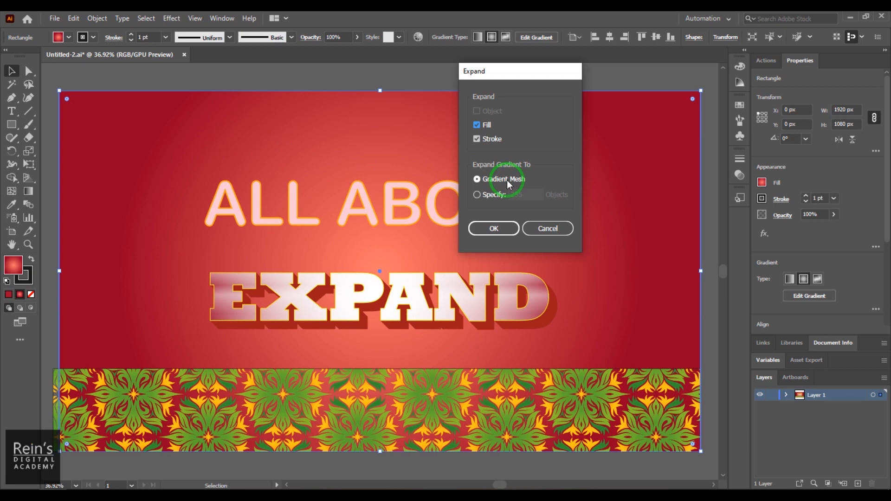
{"action": "left_click", "coordinate": [499, 198]}
{"action": "left_click", "coordinate": [529, 194]}
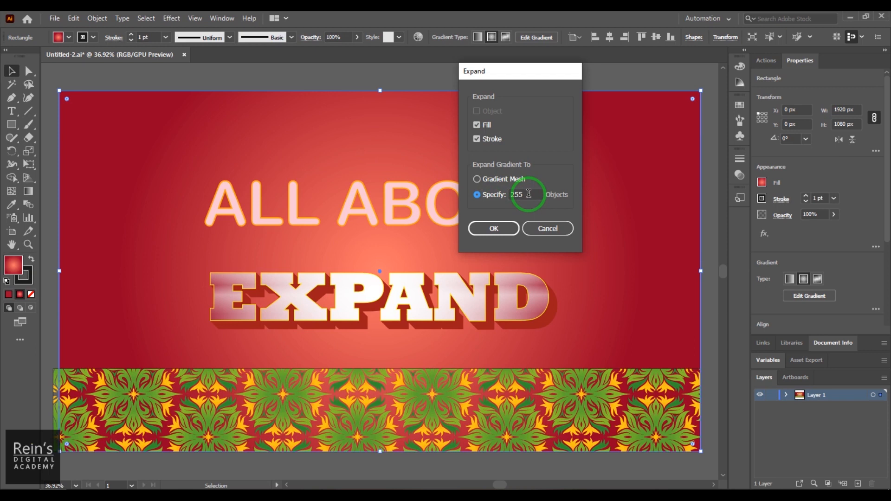
{"action": "left_click", "coordinate": [514, 180]}
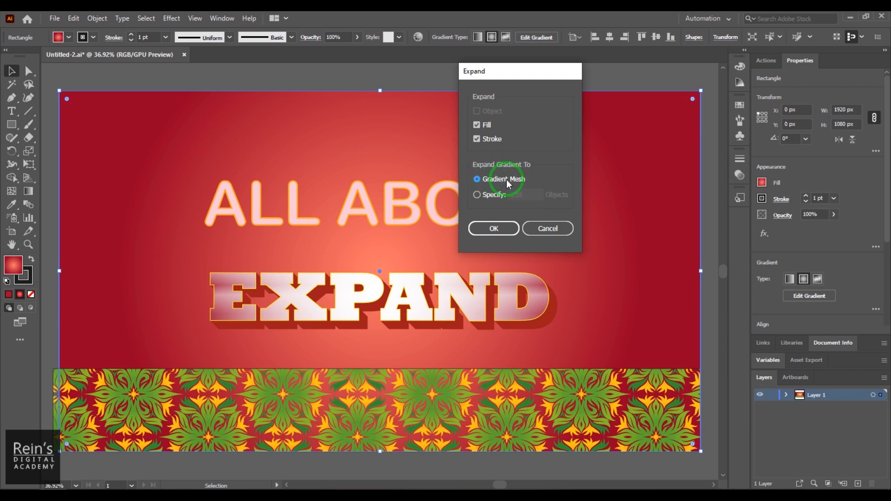
{"action": "left_click", "coordinate": [506, 229]}
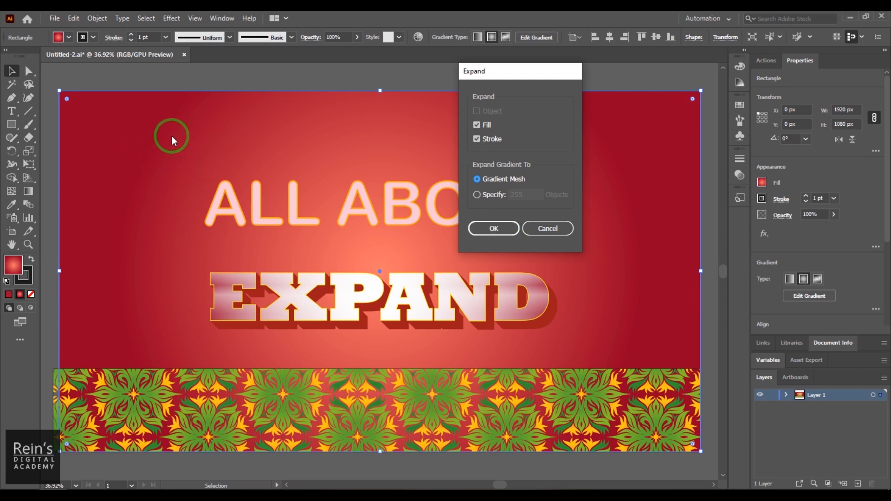
{"action": "left_click", "coordinate": [496, 228]}
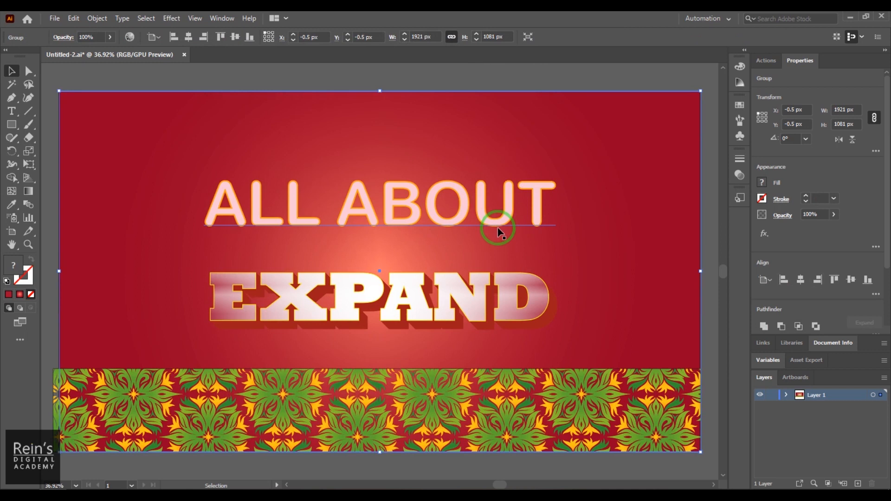
- Activate the Mesh tool and examine the expanded background's mesh lines in Outline mode, returning to GPU Preview
{"action": "left_click", "coordinate": [10, 192]}
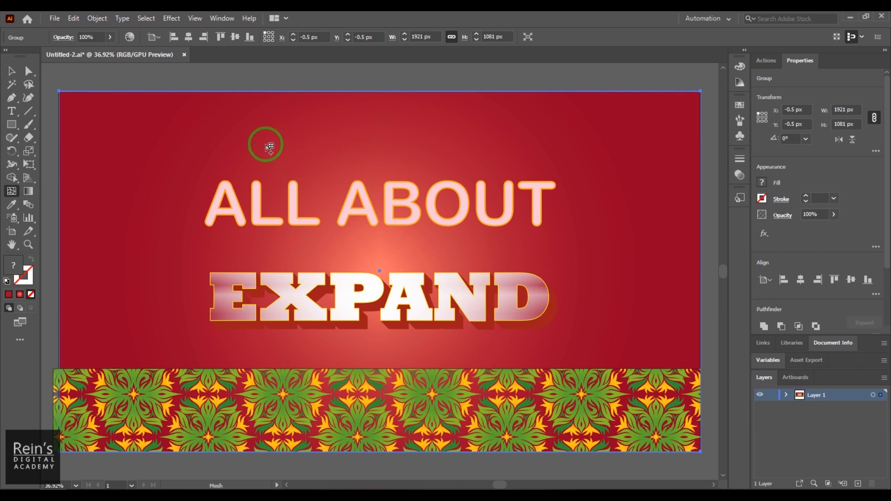
{"action": "left_click", "coordinate": [195, 18]}
{"action": "left_click", "coordinate": [236, 28]}
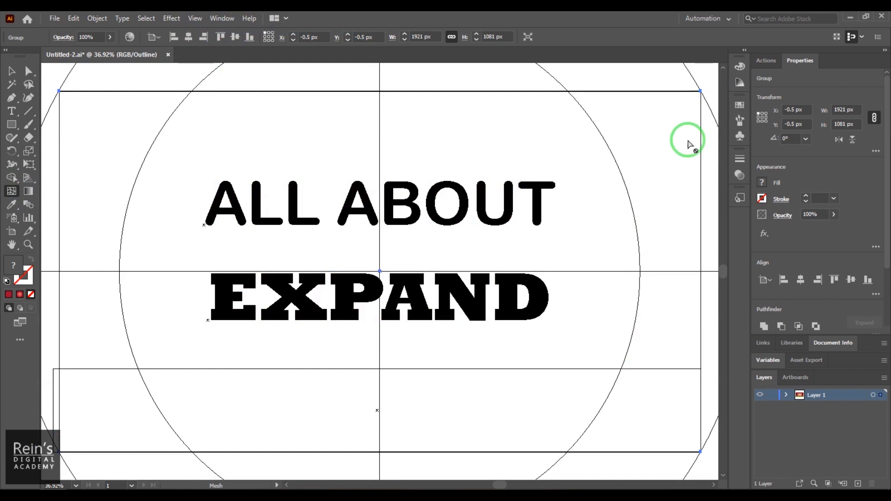
{"action": "left_click", "coordinate": [195, 18]}
{"action": "left_click", "coordinate": [244, 28]}
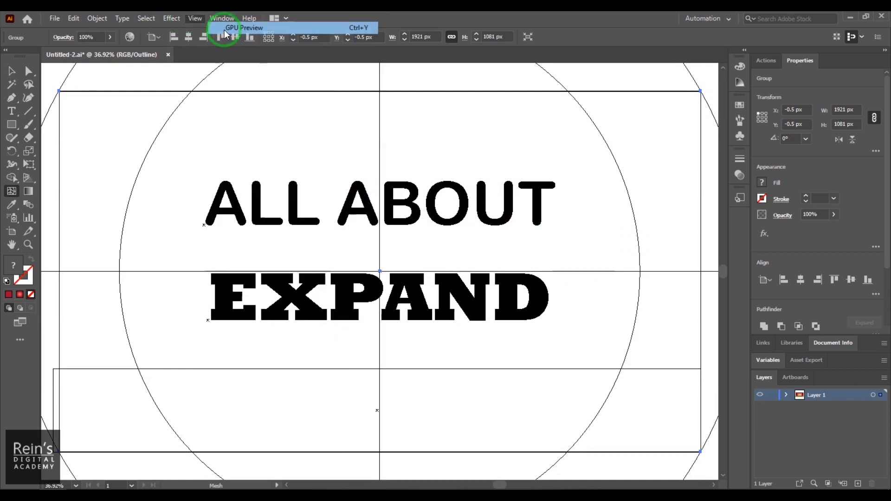
- Add a background mesh point beside the D of EXPAND, move the opposite point to X 717 px, Y 546 px, and bend its handle
{"action": "left_click", "coordinate": [612, 281]}
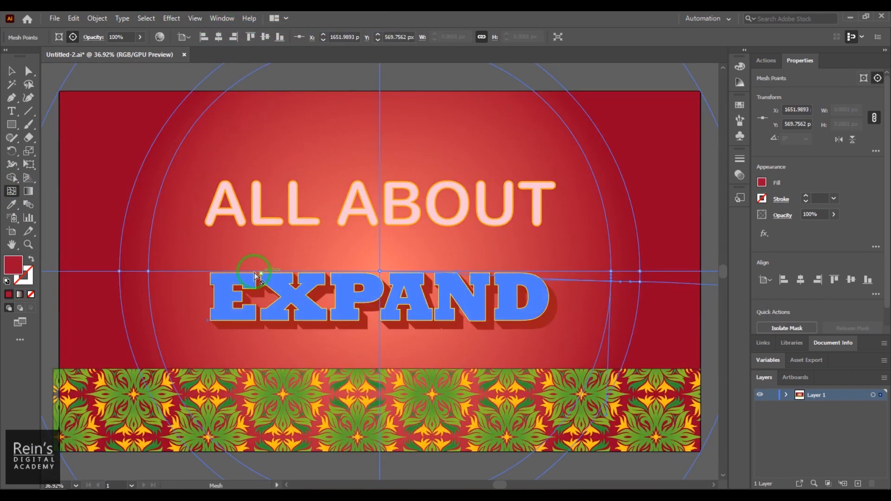
{"action": "left_click_drag", "start_coordinate": [149, 271], "coordinate": [209, 281]}
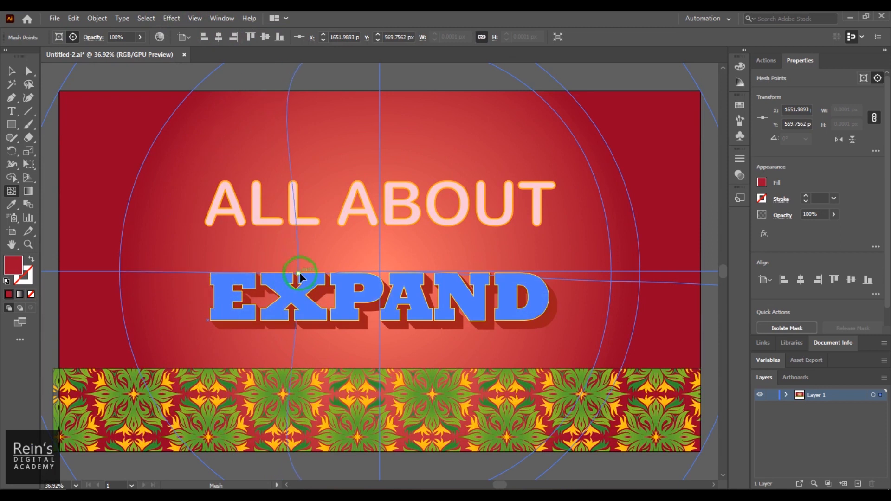
{"action": "left_click", "coordinate": [300, 272]}
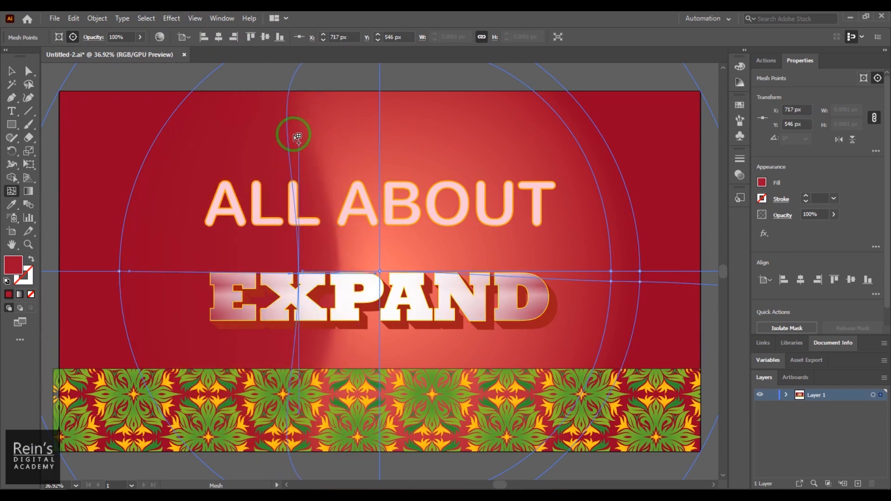
{"action": "left_click_drag", "start_coordinate": [298, 135], "coordinate": [376, 253]}
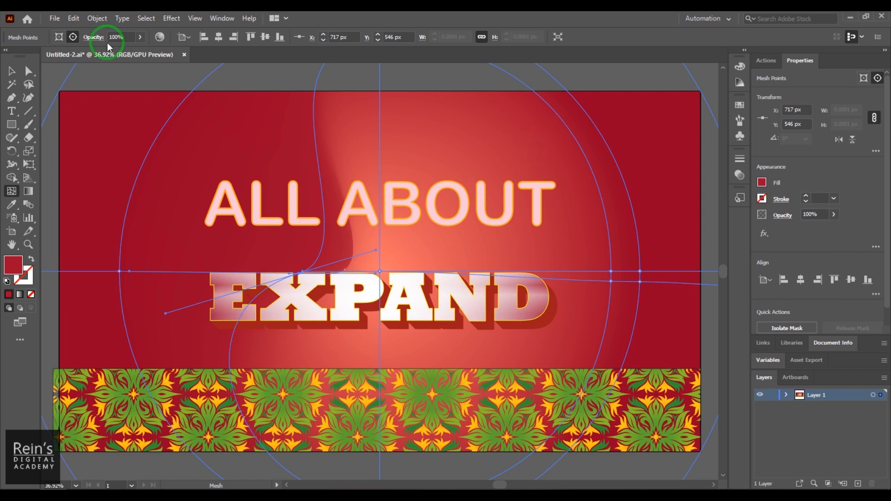
- Expand the red background rectangle's fill and stroke, converting its gradient to 255 objects, and switch the view mode to examine the result
{"action": "left_click", "coordinate": [60, 82]}
{"action": "key", "text": "v"}
{"action": "left_click", "coordinate": [135, 200]}
{"action": "left_click", "coordinate": [96, 19]}
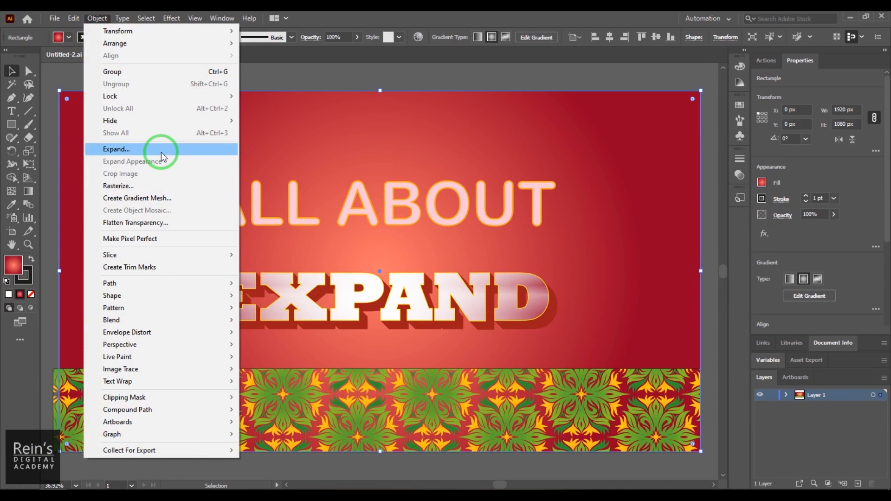
{"action": "left_click", "coordinate": [163, 157]}
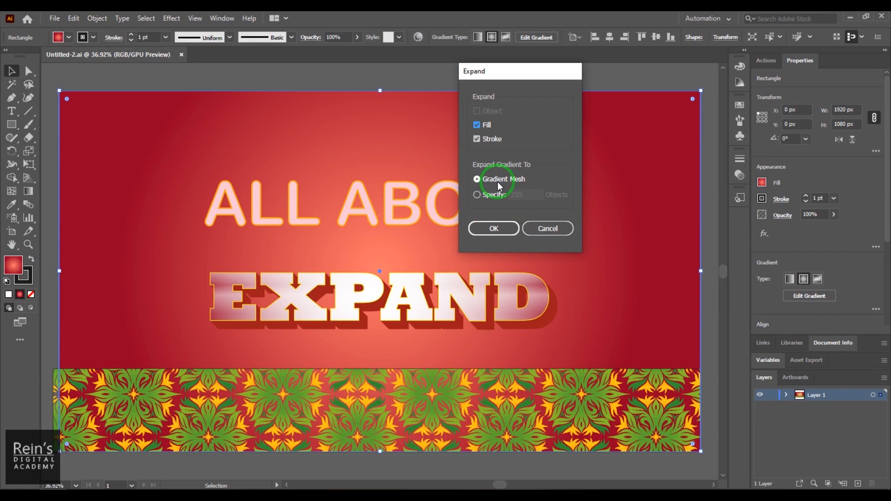
{"action": "left_click", "coordinate": [487, 195]}
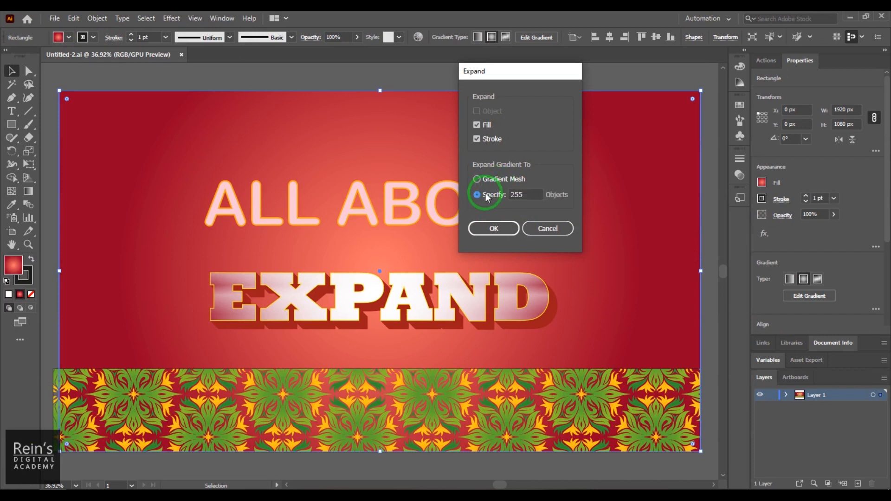
{"action": "left_click", "coordinate": [543, 193]}
{"action": "left_click", "coordinate": [490, 203]}
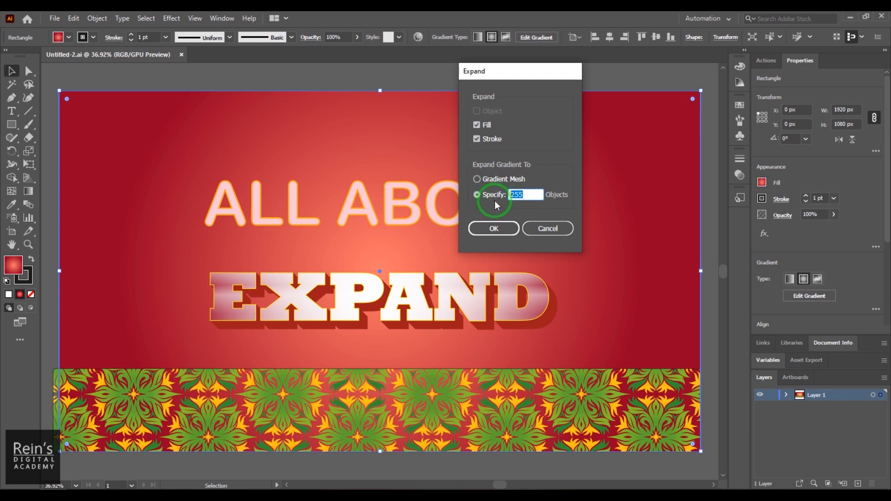
{"action": "left_click", "coordinate": [494, 228]}
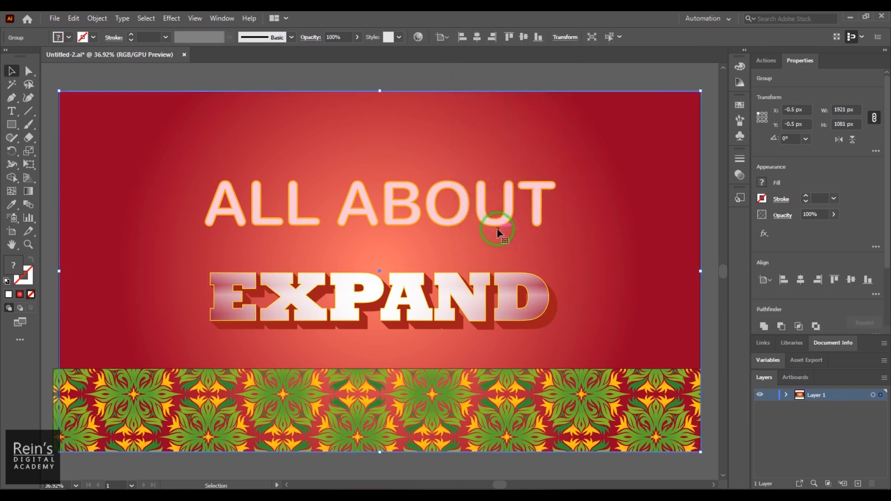
{"action": "key", "text": "a"}
{"action": "key", "text": "ctrl+y"}
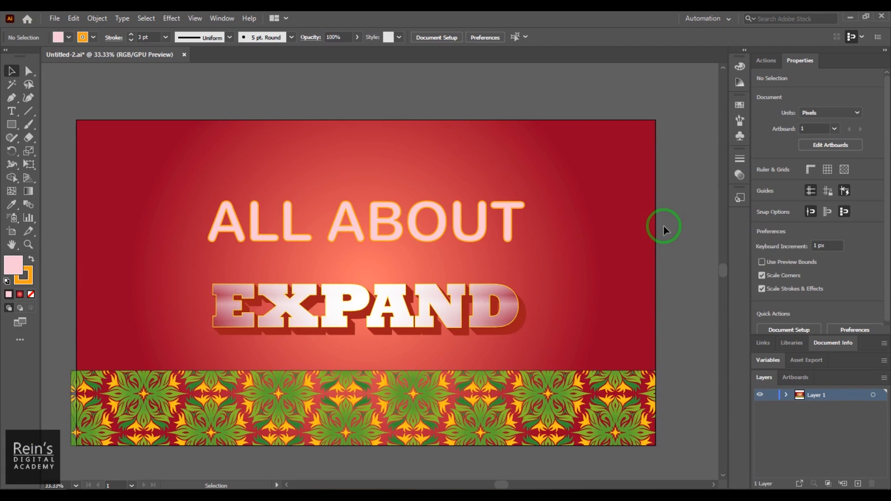
- Try to expand only the fill of the ALL ABOUT text, with the Object option off
{"action": "left_click", "coordinate": [441, 234]}
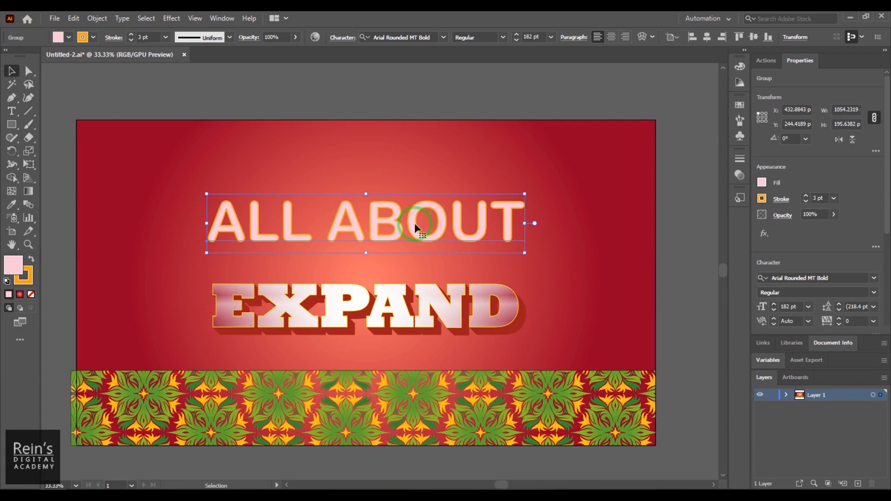
{"action": "left_click", "coordinate": [97, 18]}
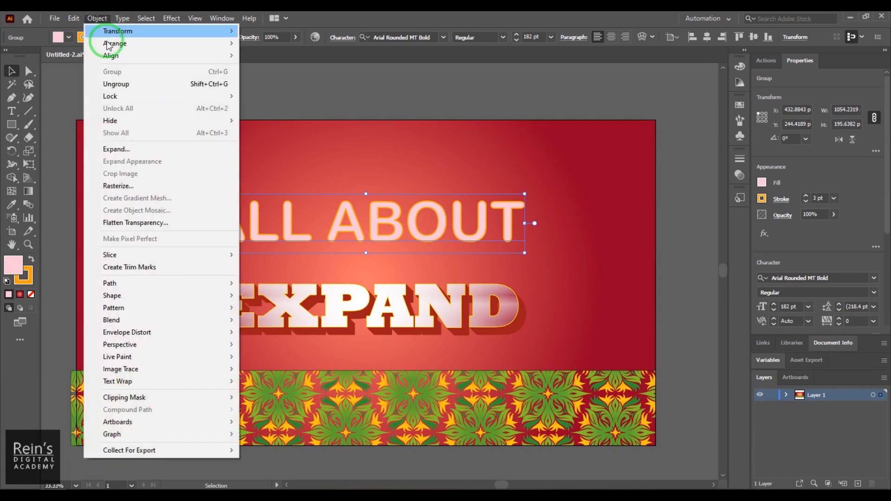
{"action": "left_click", "coordinate": [160, 151]}
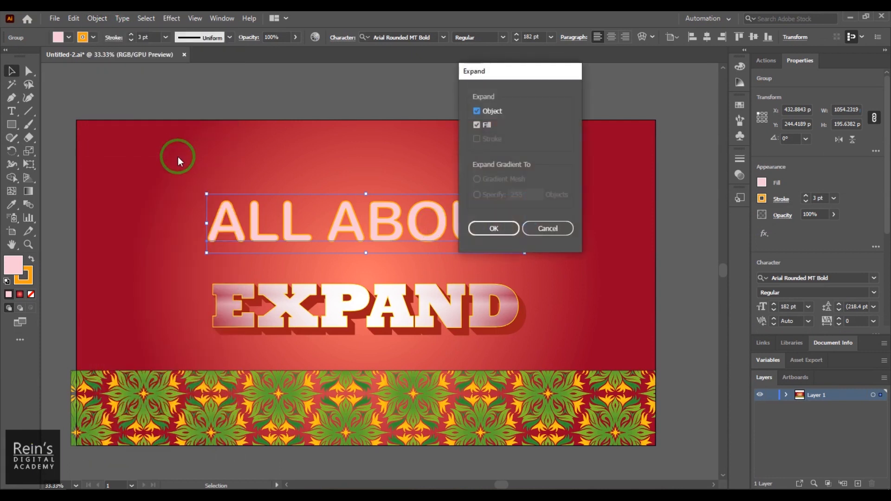
{"action": "left_click_drag", "start_coordinate": [500, 78], "coordinate": [586, 101]}
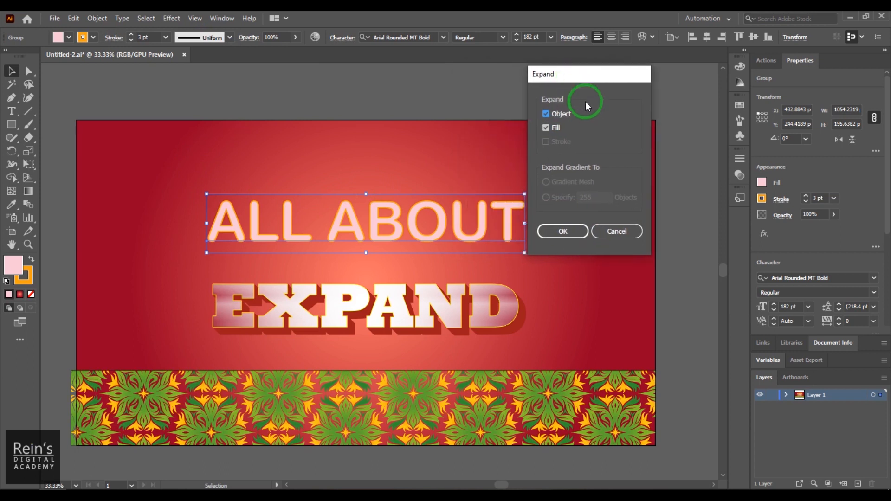
{"action": "left_click", "coordinate": [557, 128]}
{"action": "left_click", "coordinate": [562, 119]}
{"action": "left_click", "coordinate": [556, 130]}
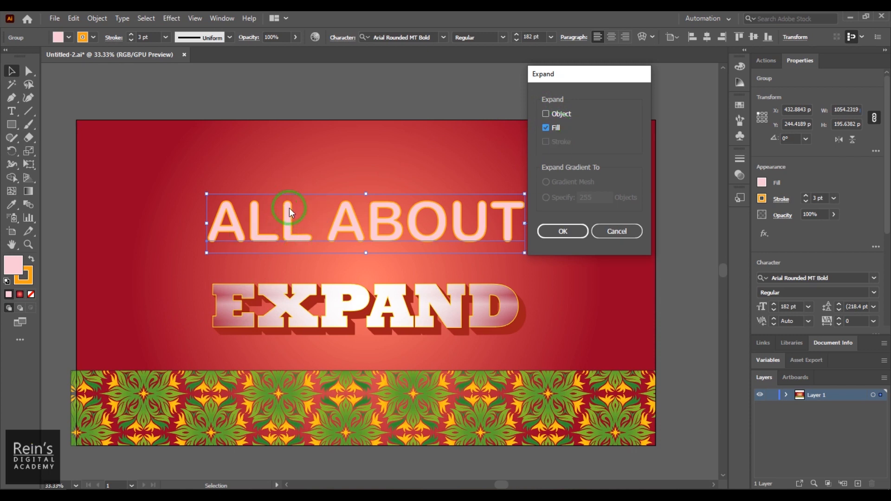
{"action": "left_click", "coordinate": [578, 233]}
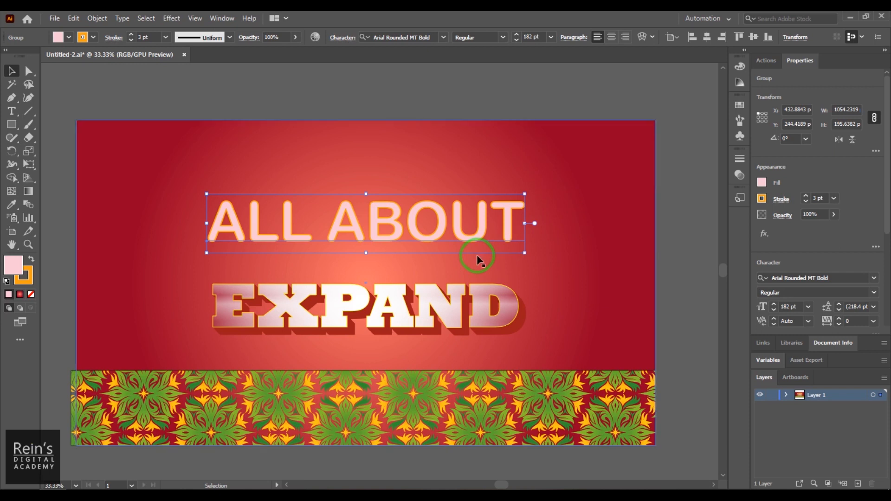
- Expand the ALL ABOUT text with only the Object option on, and compare the letters in Outline and GPU Preview modes
{"action": "left_click", "coordinate": [97, 18]}
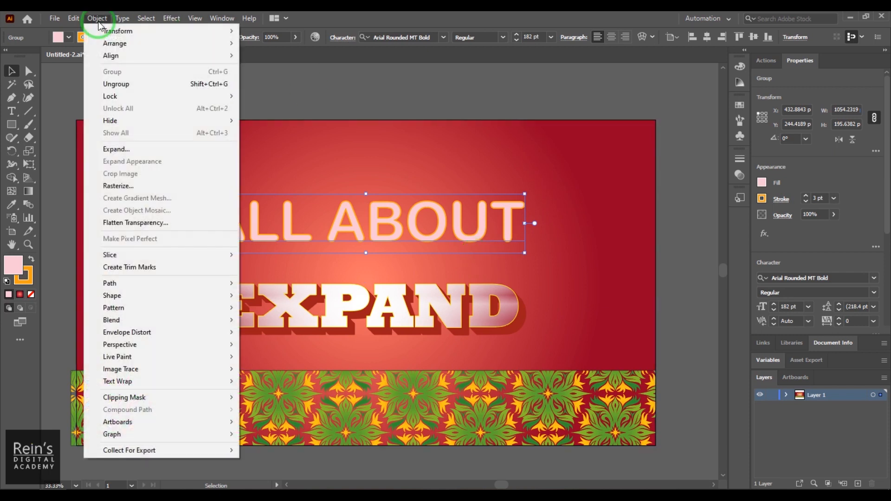
{"action": "left_click", "coordinate": [169, 149]}
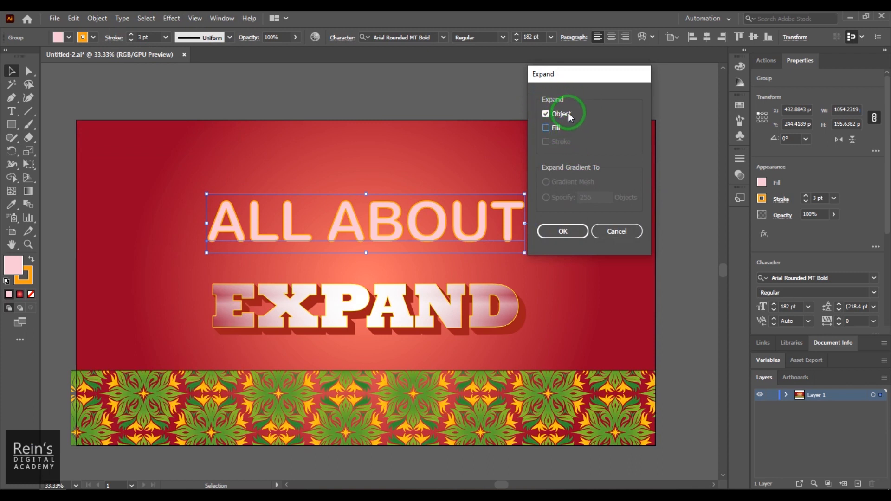
{"action": "left_click", "coordinate": [567, 231]}
{"action": "left_click_drag", "start_coordinate": [440, 238], "coordinate": [440, 237]}
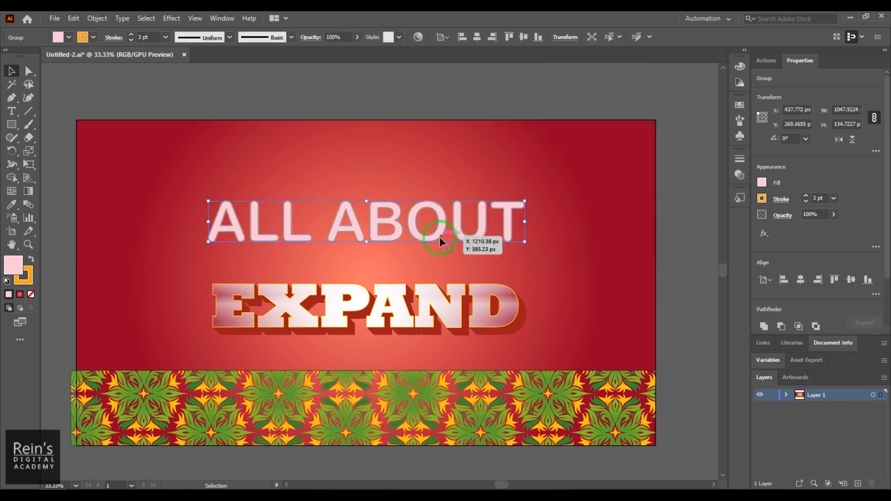
{"action": "key", "text": "ctrl+y"}
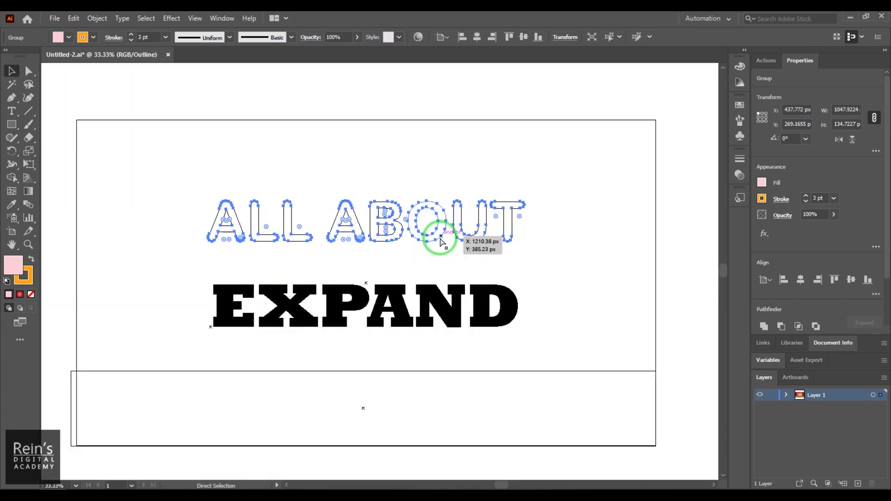
{"action": "key", "text": "ctrl+y"}
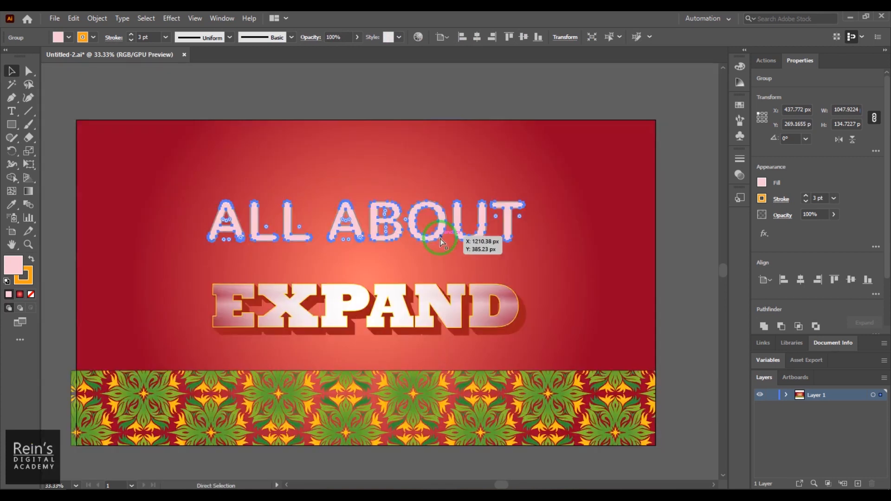
- Expand only the stroke of the ALL ABOUT letters, with the Fill option off, and inspect the resulting shapes
{"action": "key", "text": "z"}
{"action": "left_click_drag", "start_coordinate": [362, 255], "coordinate": [531, 352]}
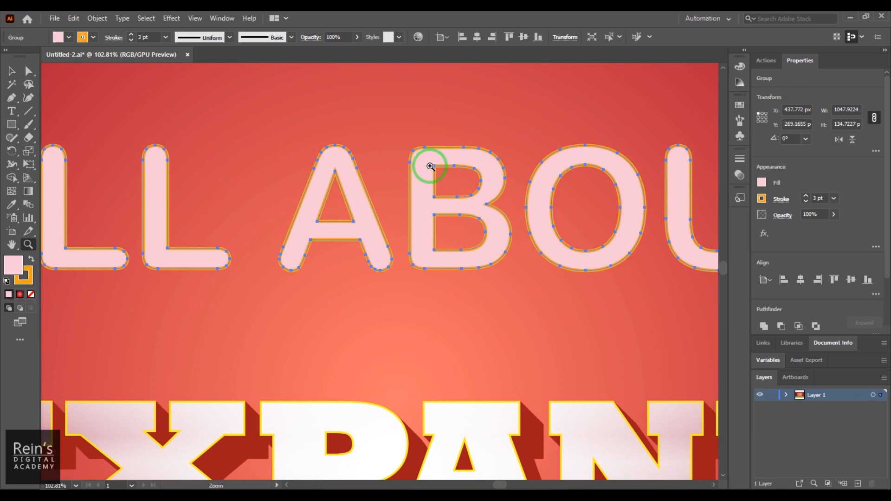
{"action": "left_click", "coordinate": [12, 71]}
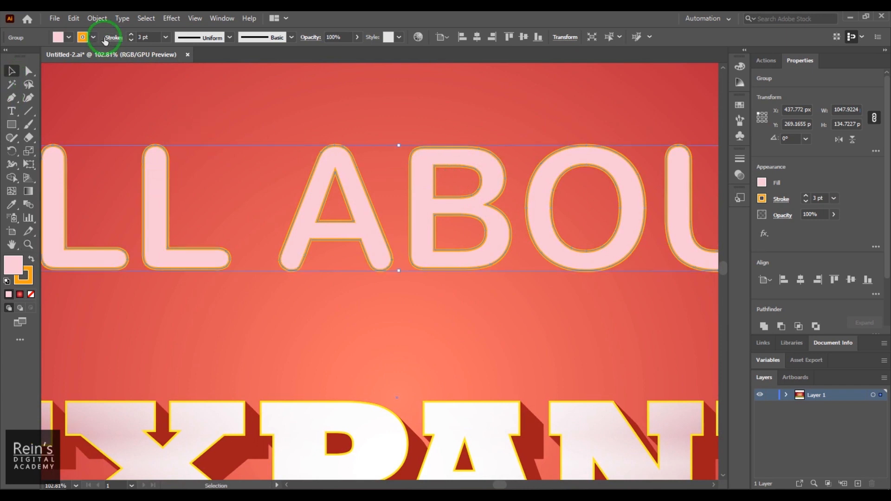
{"action": "left_click", "coordinate": [97, 18]}
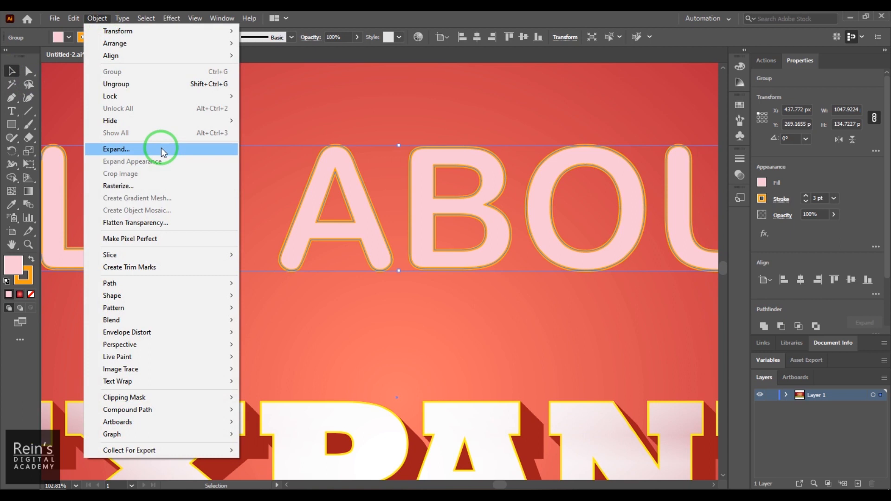
{"action": "left_click", "coordinate": [162, 150]}
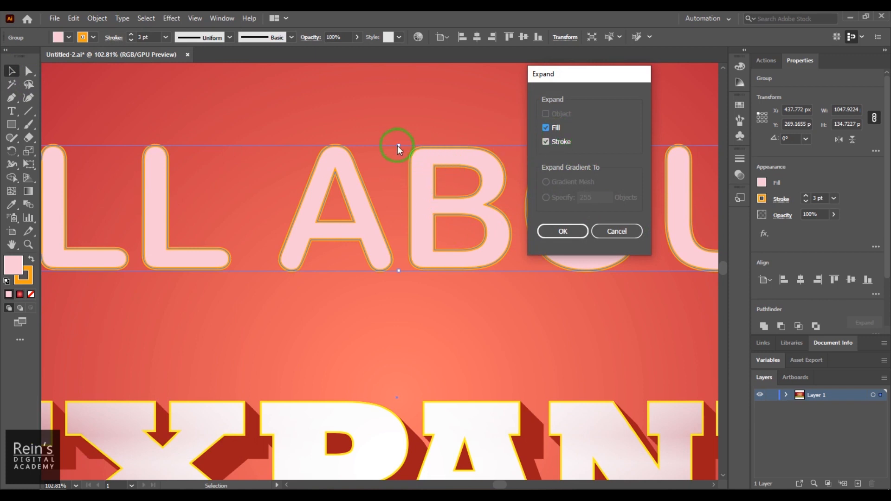
{"action": "left_click", "coordinate": [555, 128]}
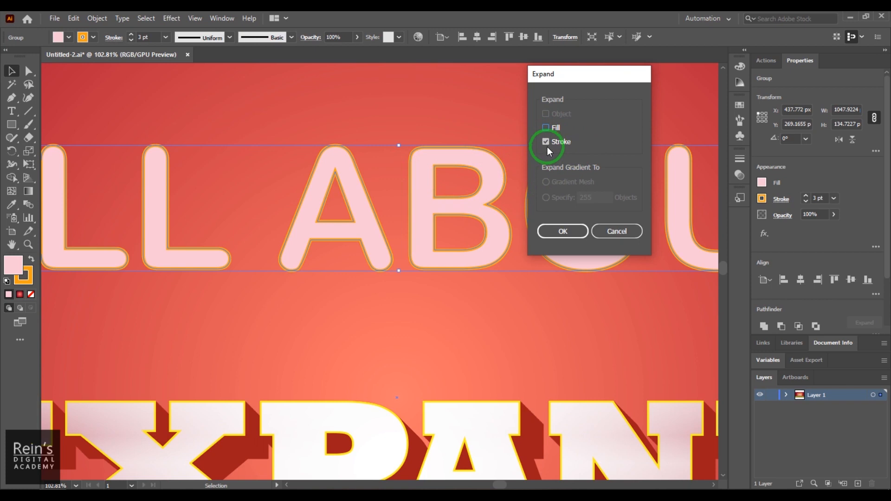
{"action": "left_click", "coordinate": [581, 233]}
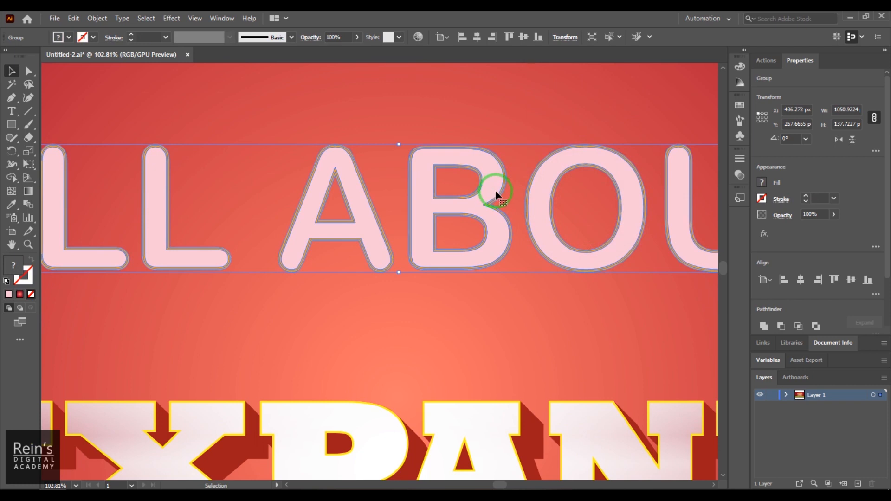
{"action": "key", "text": "z"}
{"action": "left_click_drag", "start_coordinate": [497, 163], "coordinate": [630, 299]}
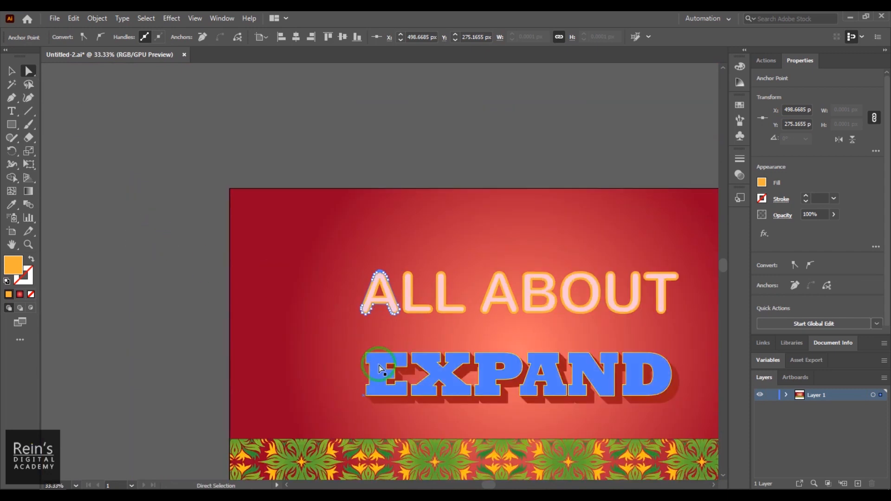
- Apply Expand Appearance to the EXPAND text
{"action": "left_click_drag", "start_coordinate": [439, 386], "coordinate": [330, 268]}
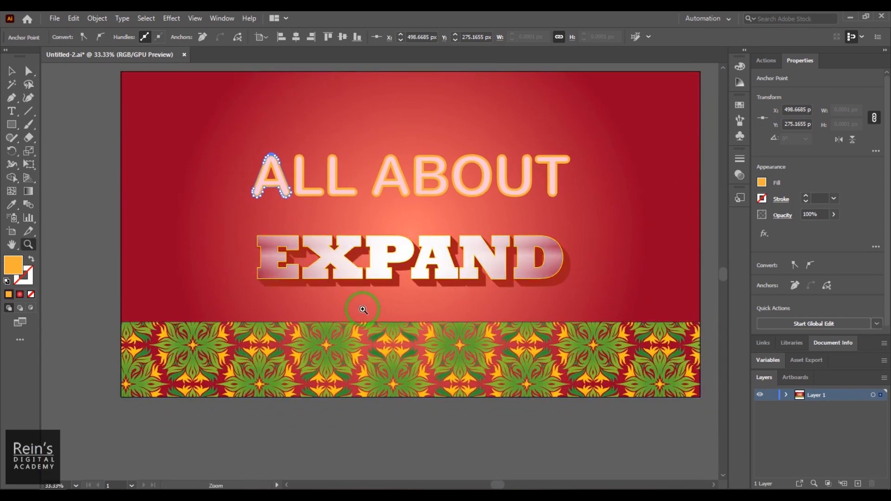
{"action": "left_click_drag", "start_coordinate": [359, 304], "coordinate": [462, 400]}
{"action": "left_click_drag", "start_coordinate": [482, 319], "coordinate": [408, 325]}
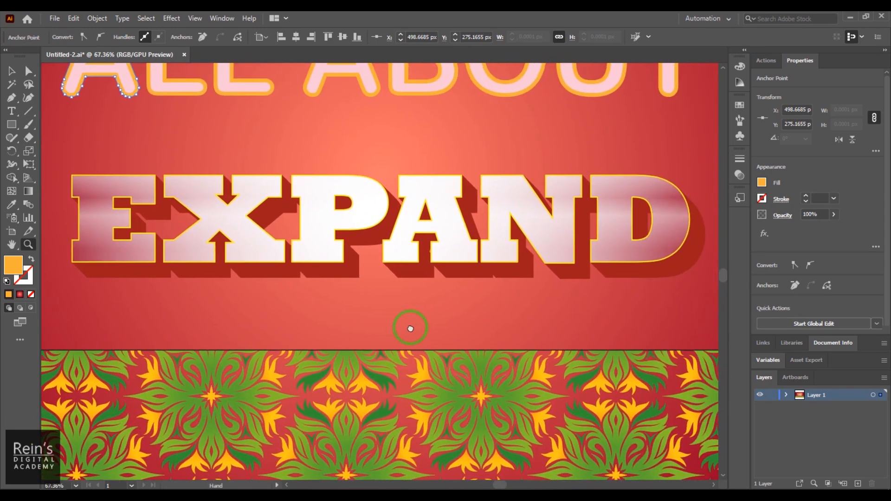
{"action": "left_click", "coordinate": [11, 71]}
{"action": "left_click", "coordinate": [107, 190]}
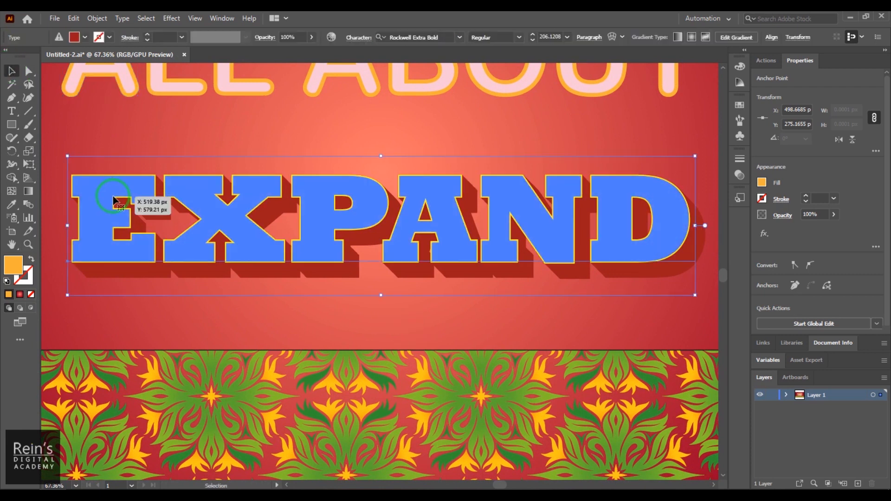
{"action": "left_click", "coordinate": [97, 18]}
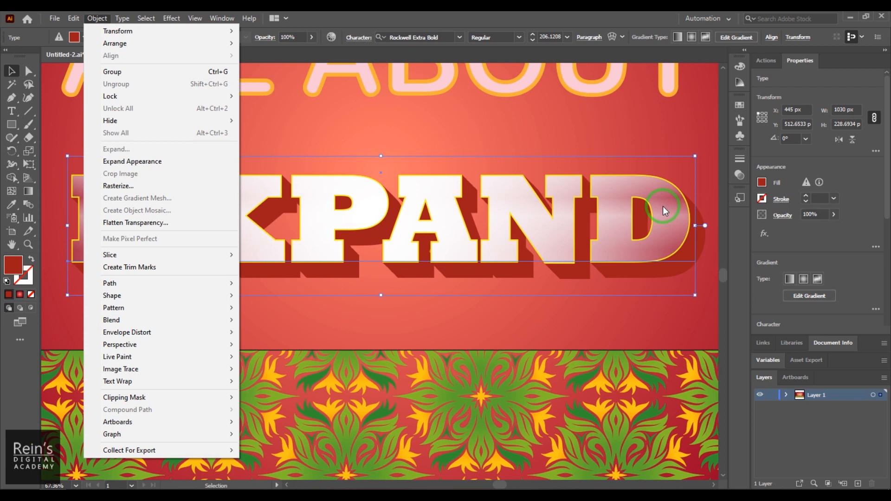
{"action": "left_click", "coordinate": [157, 168]}
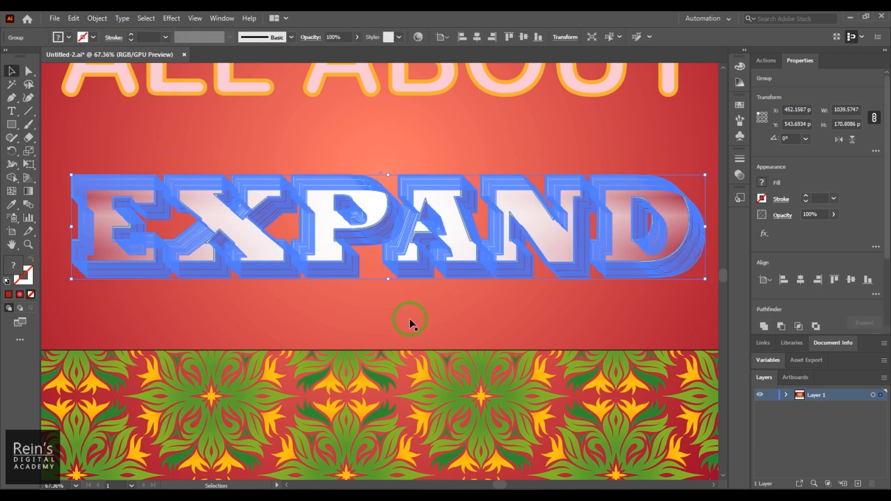
- Reselect the expanded EXPAND artwork and ungroup it
{"action": "left_click", "coordinate": [410, 319]}
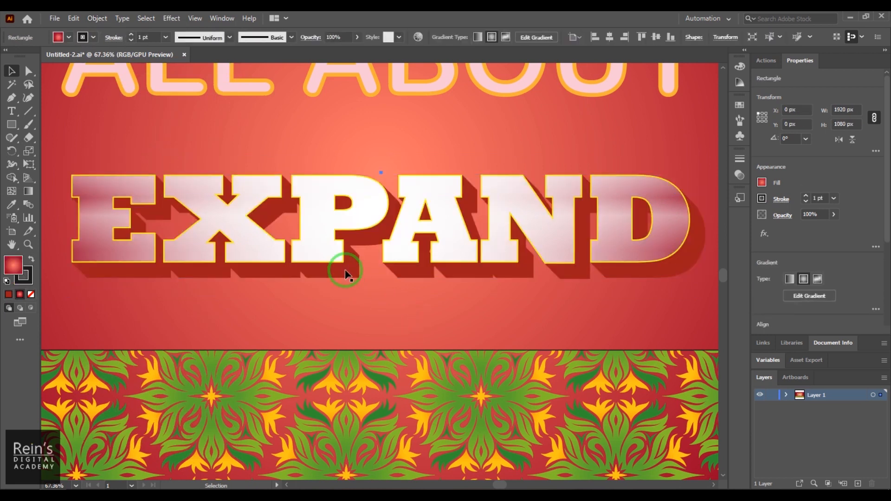
{"action": "left_click", "coordinate": [345, 274]}
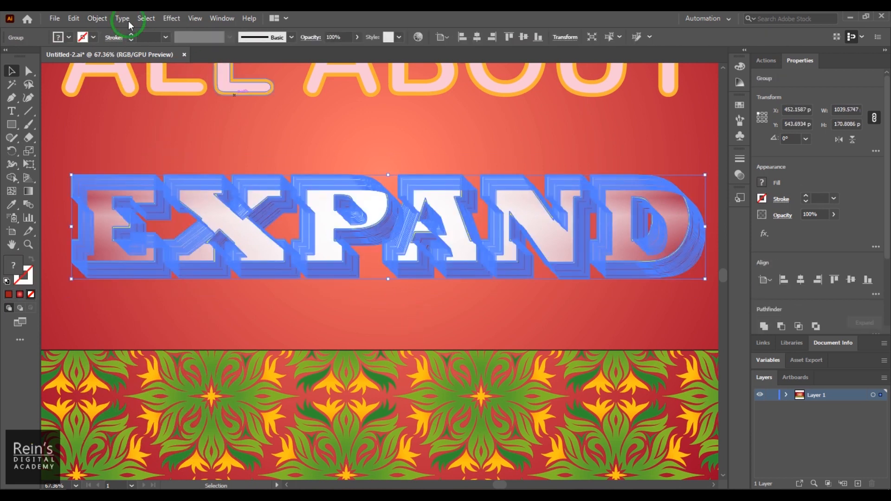
{"action": "right_click", "coordinate": [112, 192]}
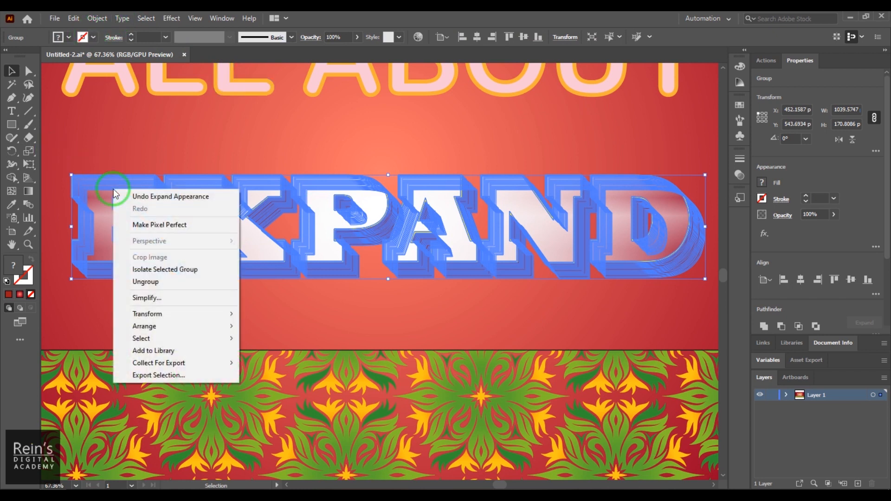
{"action": "left_click", "coordinate": [156, 281]}
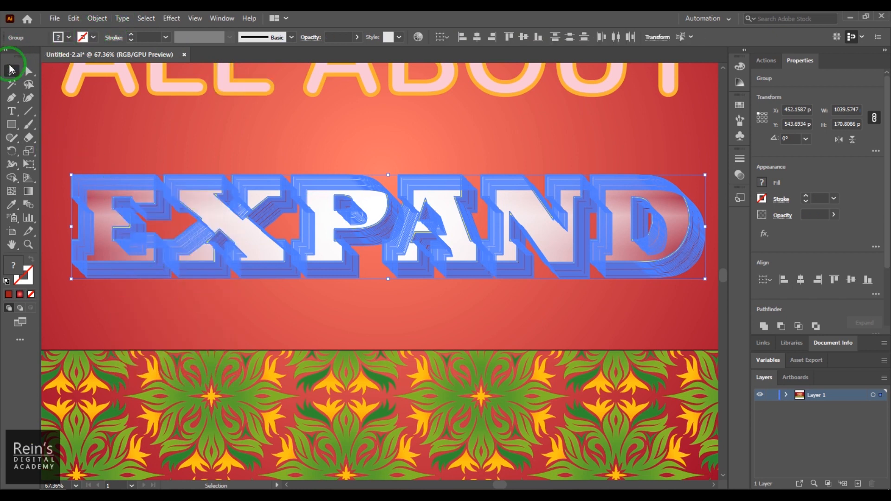
- Move the stacked EXPAND layers apart: the translucent gradient, the white lettering, the yellow lettering and the dark red shadow
{"action": "left_click", "coordinate": [114, 191]}
{"action": "left_click_drag", "start_coordinate": [127, 160], "coordinate": [206, 72]}
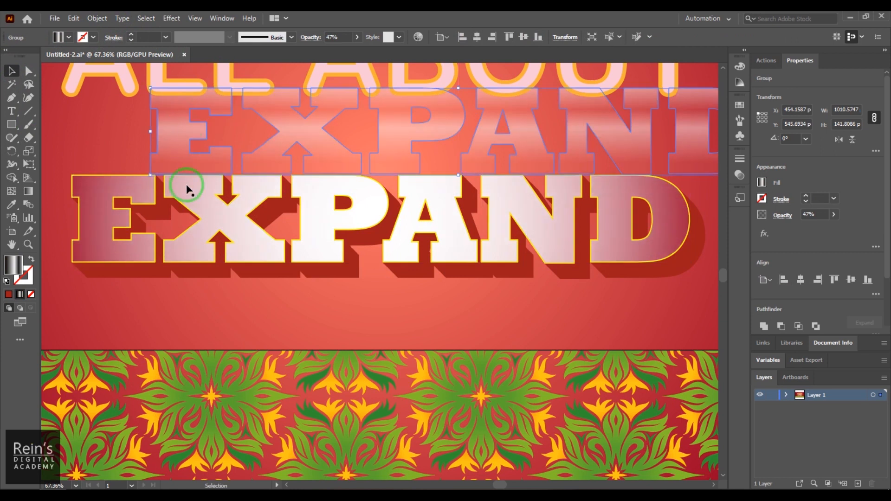
{"action": "left_click_drag", "start_coordinate": [114, 205], "coordinate": [156, 295]}
{"action": "left_click_drag", "start_coordinate": [298, 223], "coordinate": [219, 172]}
{"action": "left_click_drag", "start_coordinate": [321, 240], "coordinate": [358, 278]}
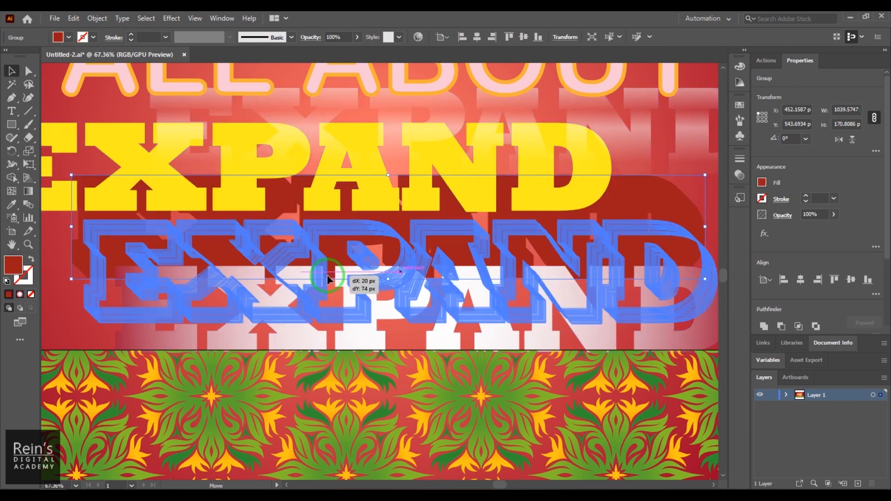
- Ungroup the dark red EXPAND shadow and move its lettering shape down over the white gradient lettering
{"action": "right_click", "coordinate": [338, 241]}
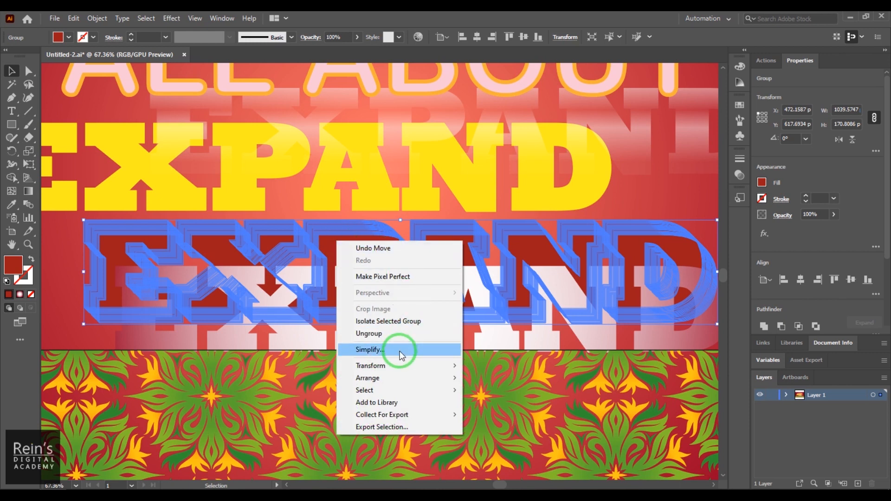
{"action": "left_click", "coordinate": [398, 333]}
{"action": "key", "text": "ctrl+z"}
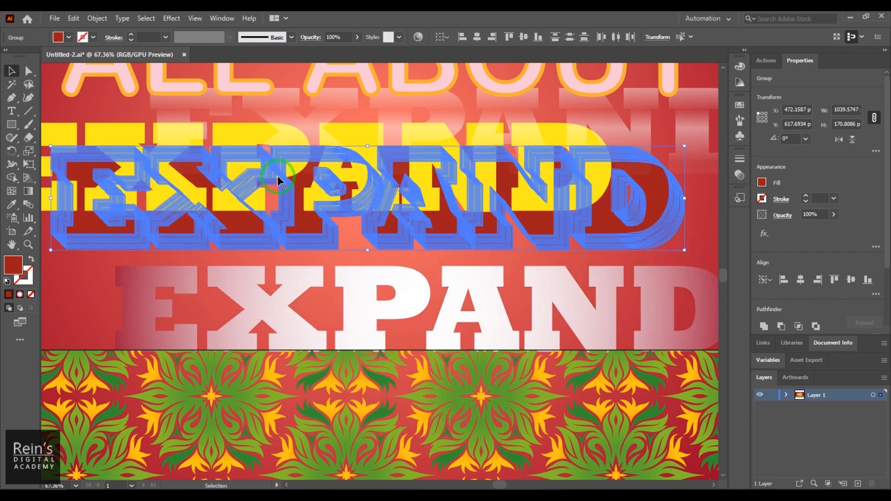
{"action": "key", "text": "ctrl+z"}
{"action": "left_click_drag", "start_coordinate": [300, 232], "coordinate": [378, 310]}
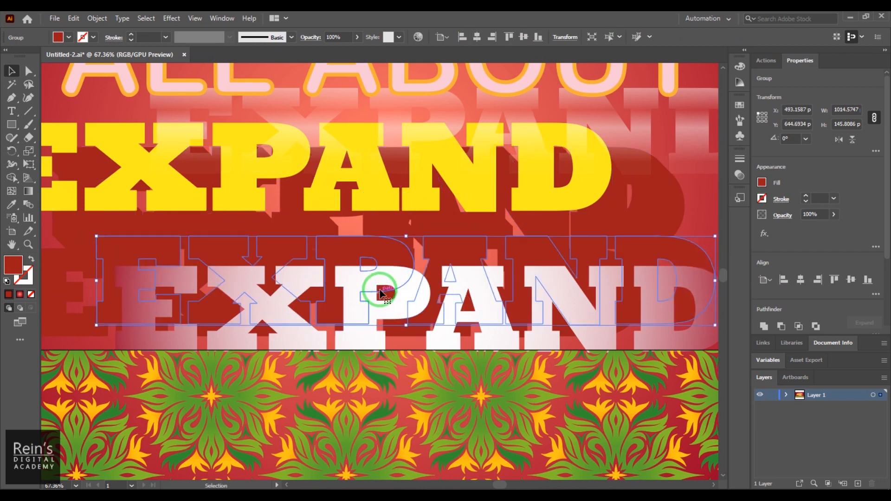
- Undo the ungrouping and layer moves to restore the intact EXPAND artwork, and drop the selection on it
{"action": "key", "text": "a"}
{"action": "key", "text": "ctrl+z"}
{"action": "key", "text": "ctrl+z"}
{"action": "key", "text": "ctrl+z"}
{"action": "key", "text": "ctrl+z"}
{"action": "key", "text": "ctrl+z"}
{"action": "key", "text": "ctrl+z"}
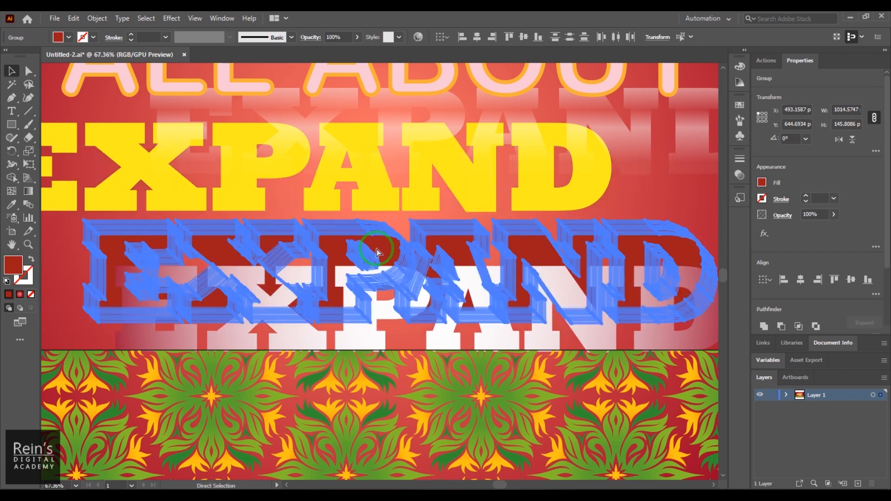
{"action": "key", "text": "v"}
{"action": "left_click", "coordinate": [441, 322]}
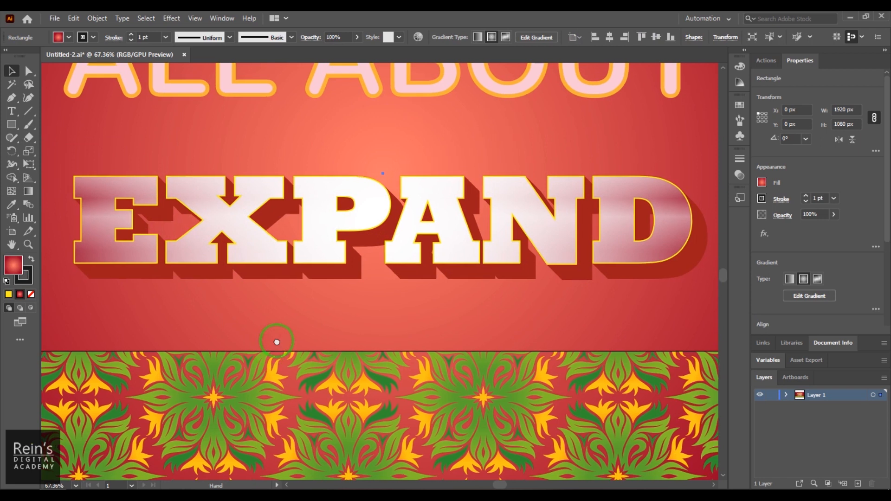
- Expand the floral pattern rectangle with both the Fill and Stroke options on
{"action": "left_click_drag", "start_coordinate": [274, 342], "coordinate": [312, 186]}
{"action": "left_click", "coordinate": [307, 237]}
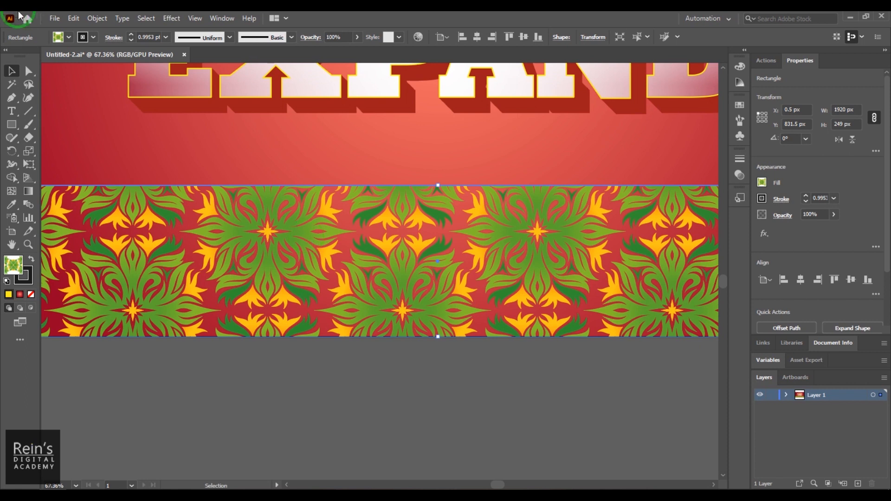
{"action": "left_click", "coordinate": [96, 19]}
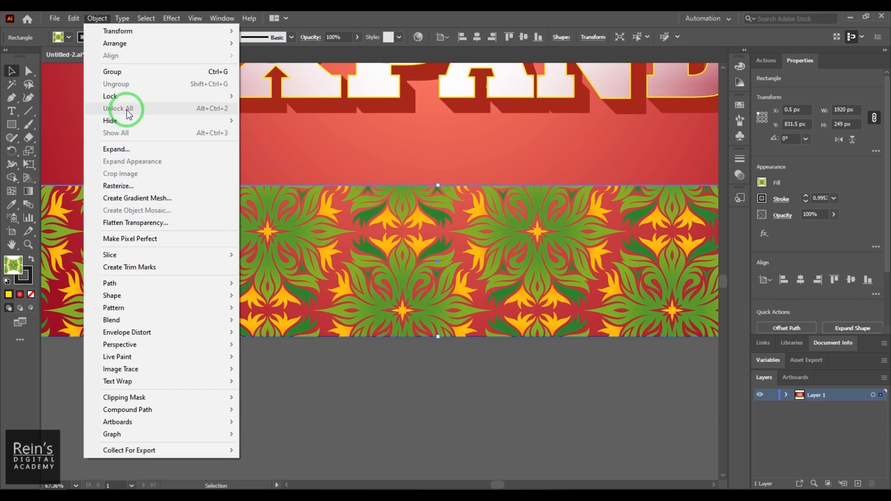
{"action": "left_click", "coordinate": [144, 150]}
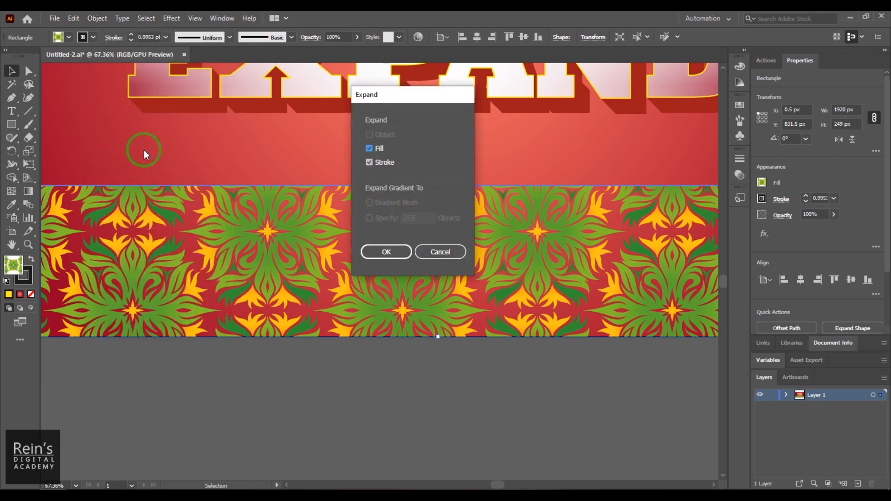
{"action": "left_click", "coordinate": [397, 252]}
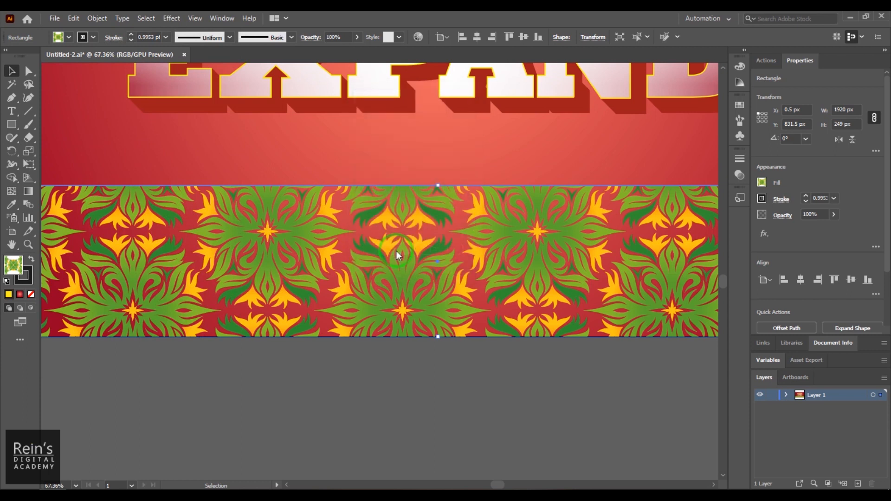
- Reselect the expanded pattern and pick a single green flower shape inside it with the Group Selection tool
{"action": "left_click", "coordinate": [272, 362]}
{"action": "left_click", "coordinate": [249, 254]}
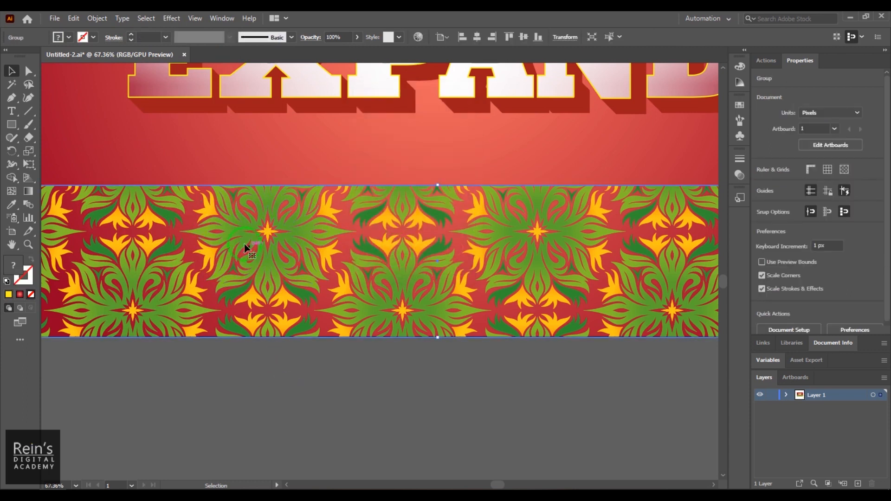
{"action": "left_click", "coordinate": [28, 71]}
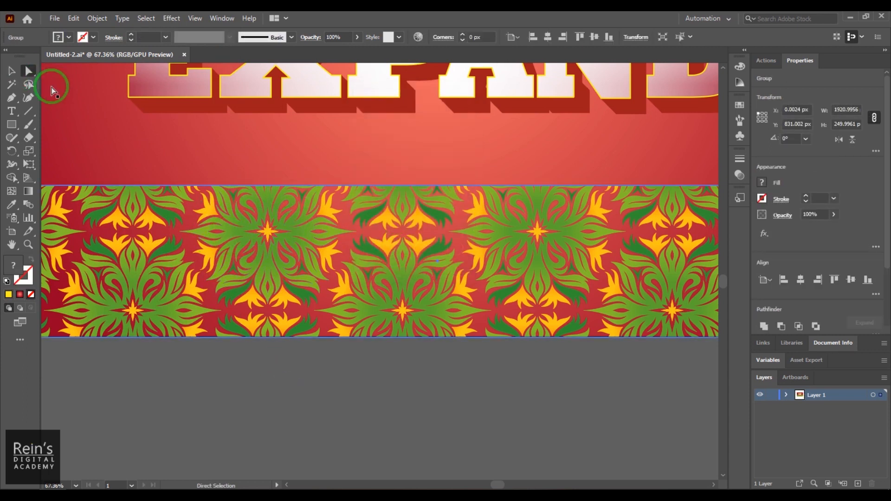
{"action": "left_click", "coordinate": [28, 70]}
{"action": "left_click", "coordinate": [70, 85]}
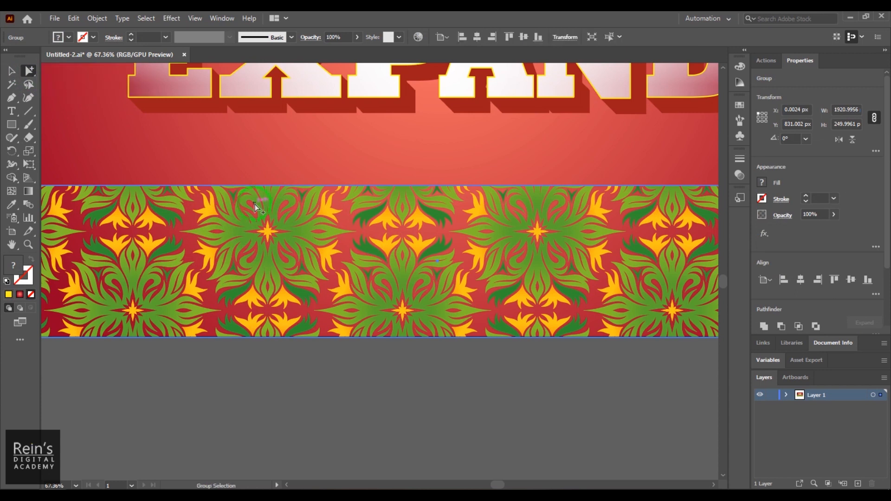
{"action": "left_click_drag", "start_coordinate": [211, 221], "coordinate": [415, 205]}
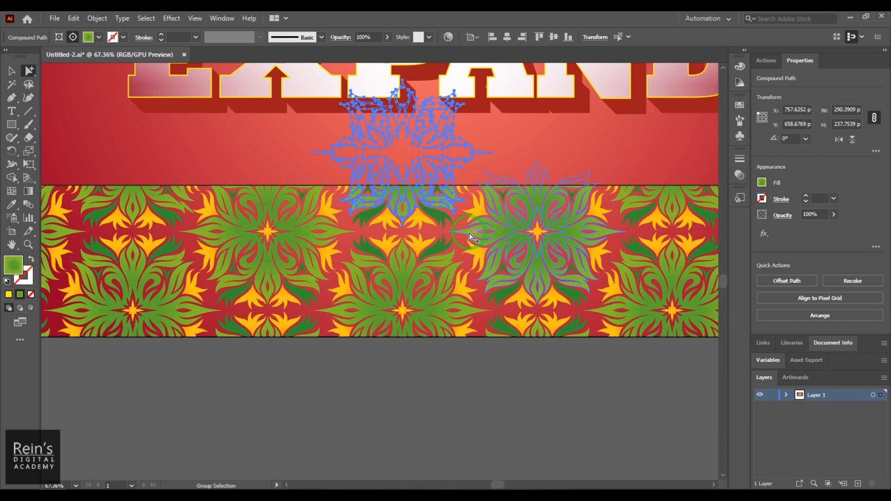
- Pull the left tip anchor point of the green flower slightly outward with the Direct Selection tool
{"action": "left_click_drag", "start_coordinate": [29, 70], "coordinate": [69, 73]}
{"action": "left_click", "coordinate": [453, 236]}
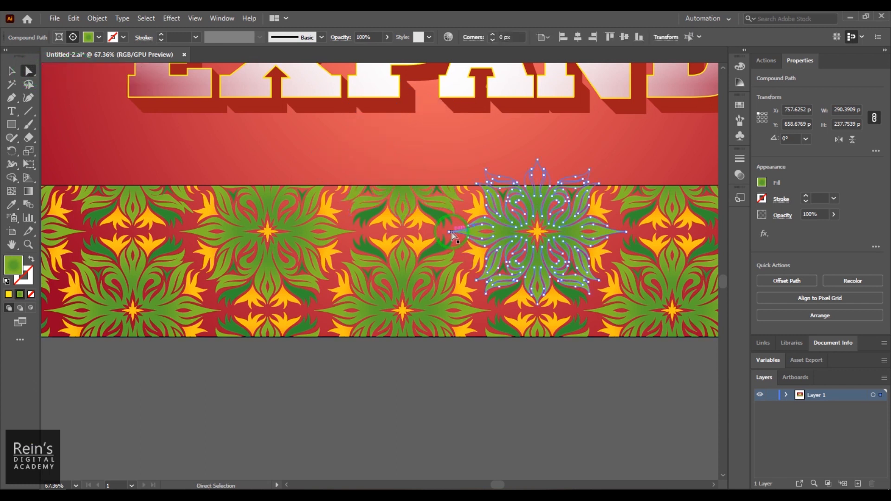
{"action": "left_click_drag", "start_coordinate": [442, 229], "coordinate": [437, 227]}
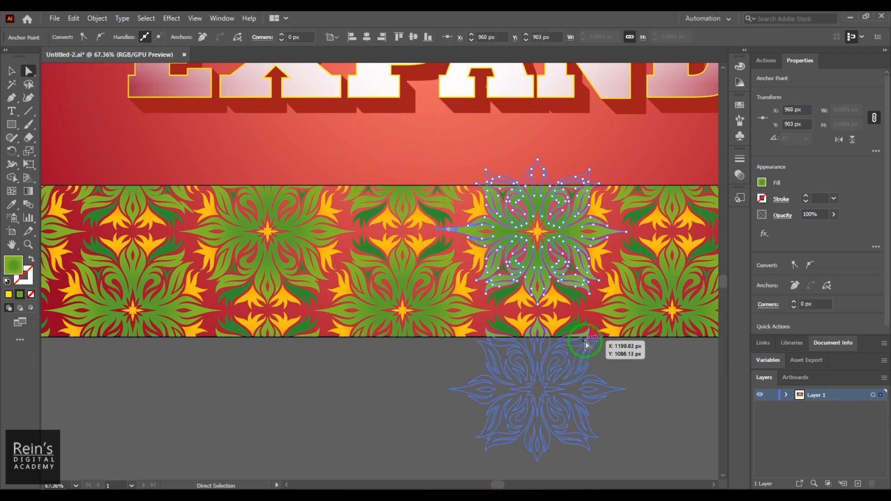
{"action": "key", "text": "ctrl+minus"}
{"action": "key", "text": "ctrl+minus"}
{"action": "key", "text": "ctrl+minus"}
{"action": "key", "text": "ctrl+minus"}
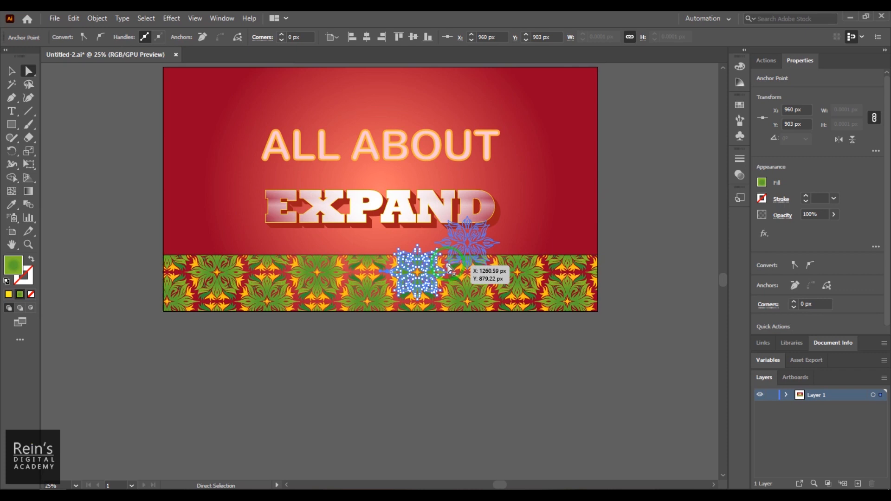